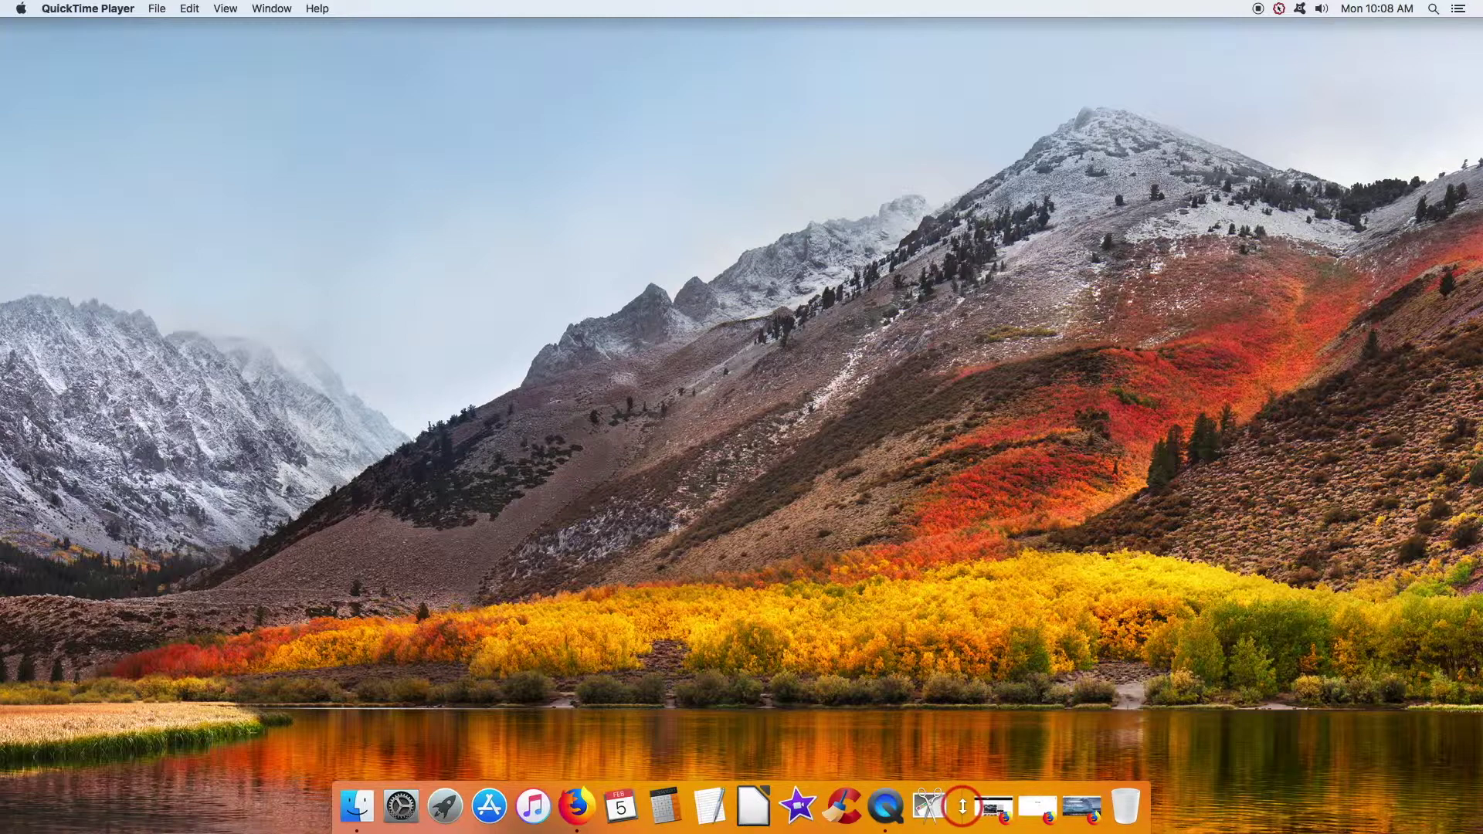
Open Dock preferences from the Dock menu, close them, then reopen the Dock pane via System Preferences.
right_click(962, 806)
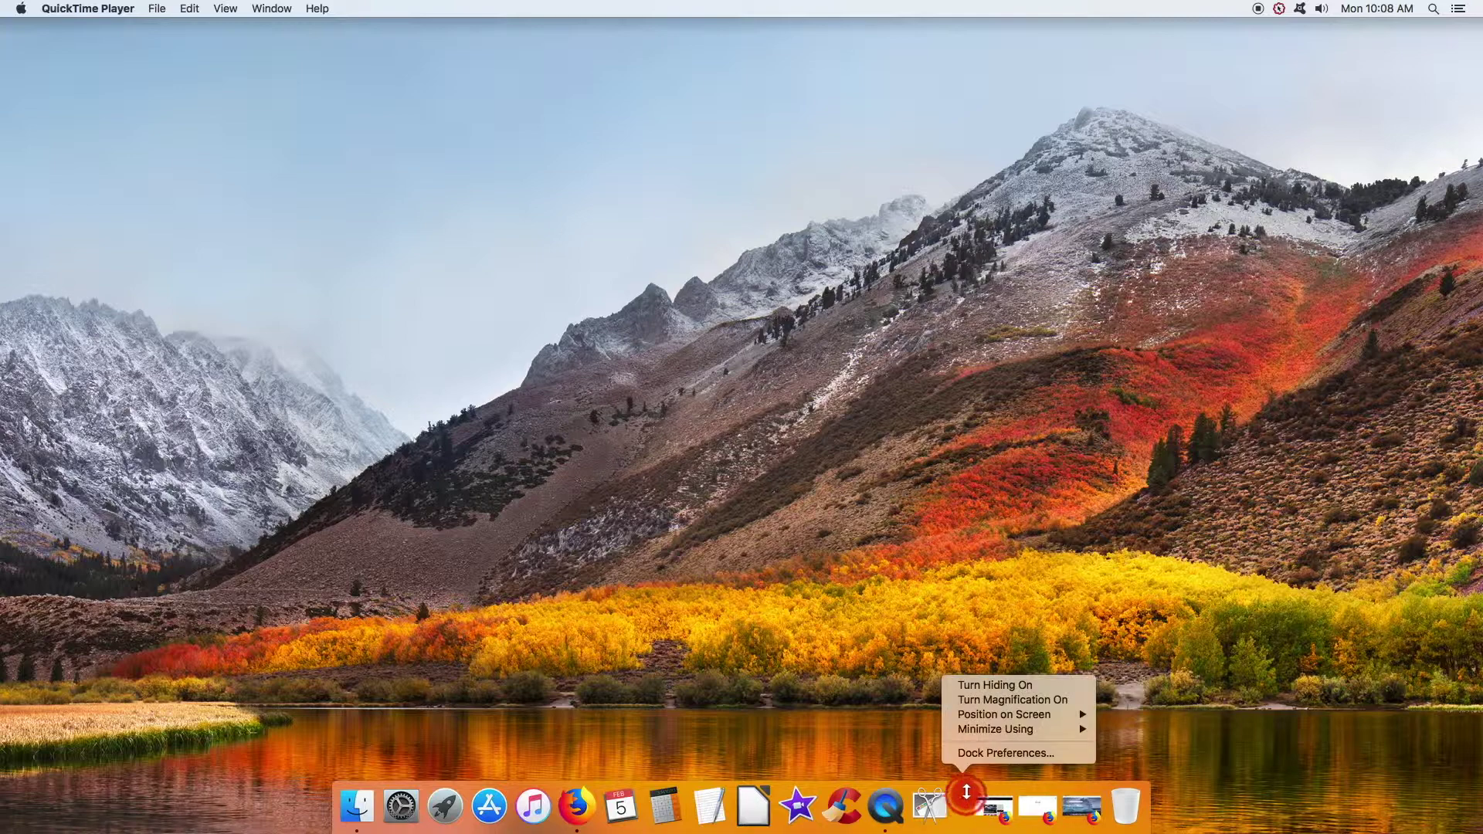
click(973, 754)
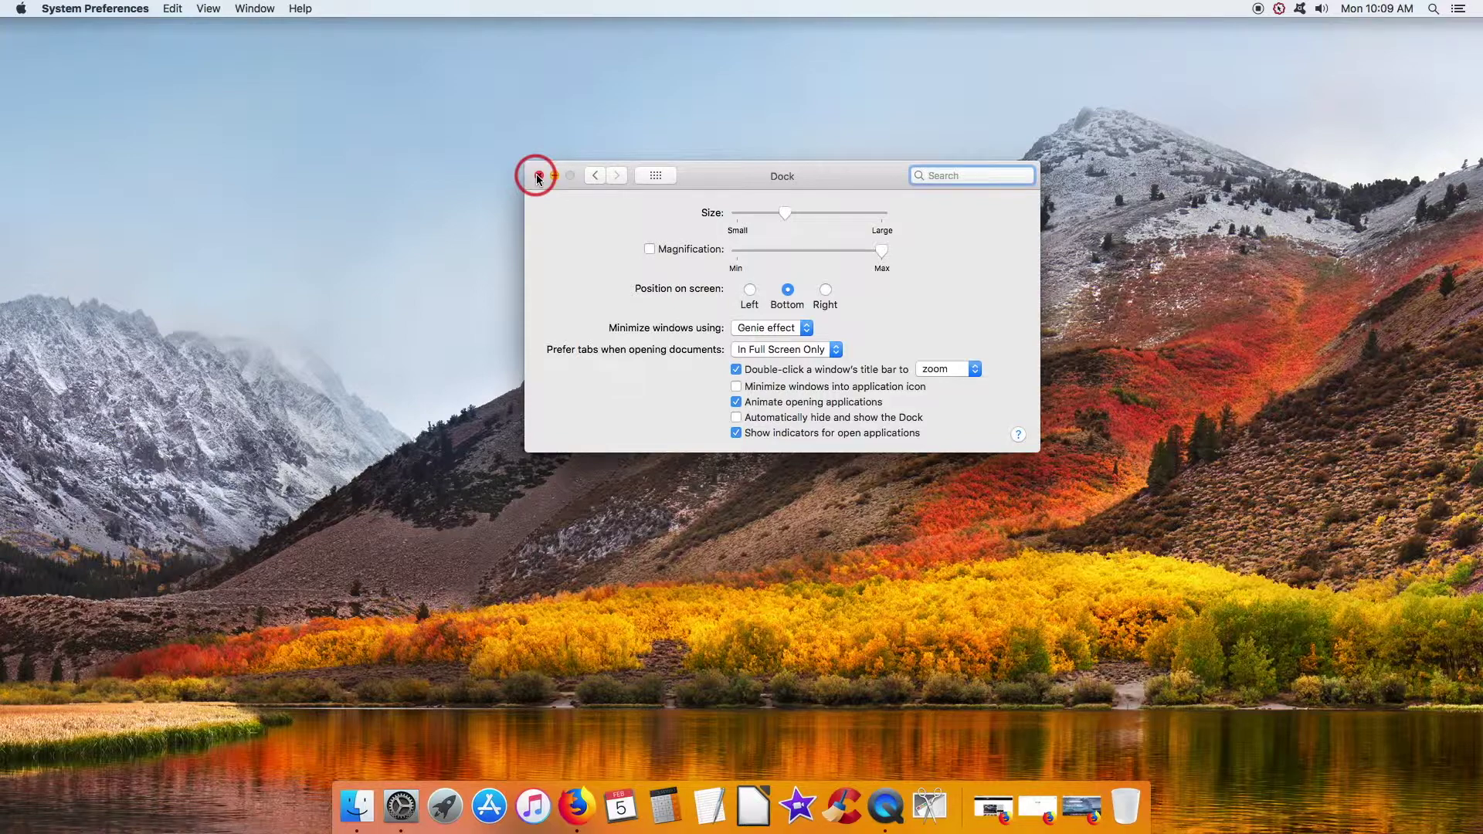
click(536, 176)
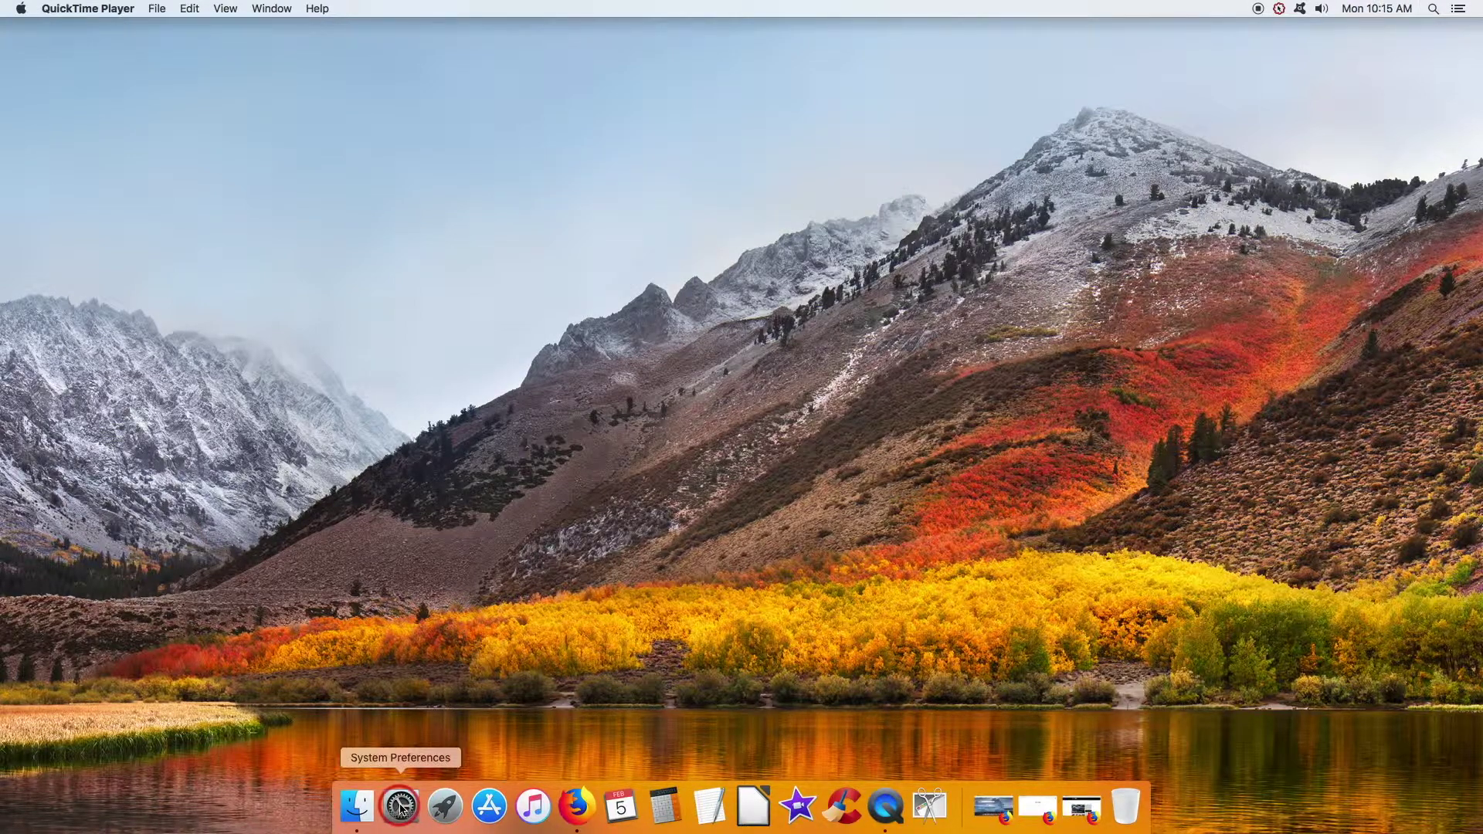
click(401, 808)
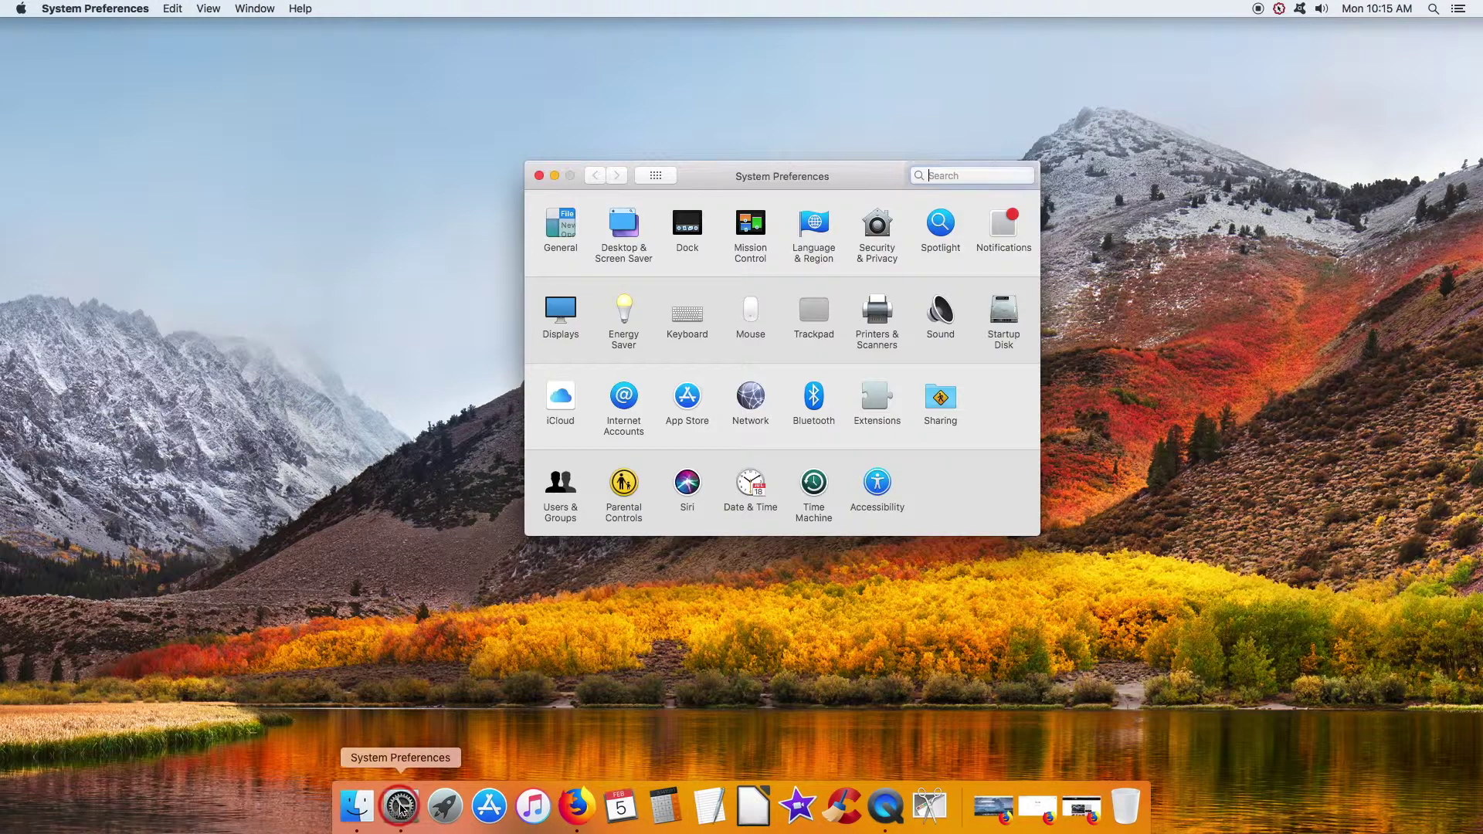
click(687, 225)
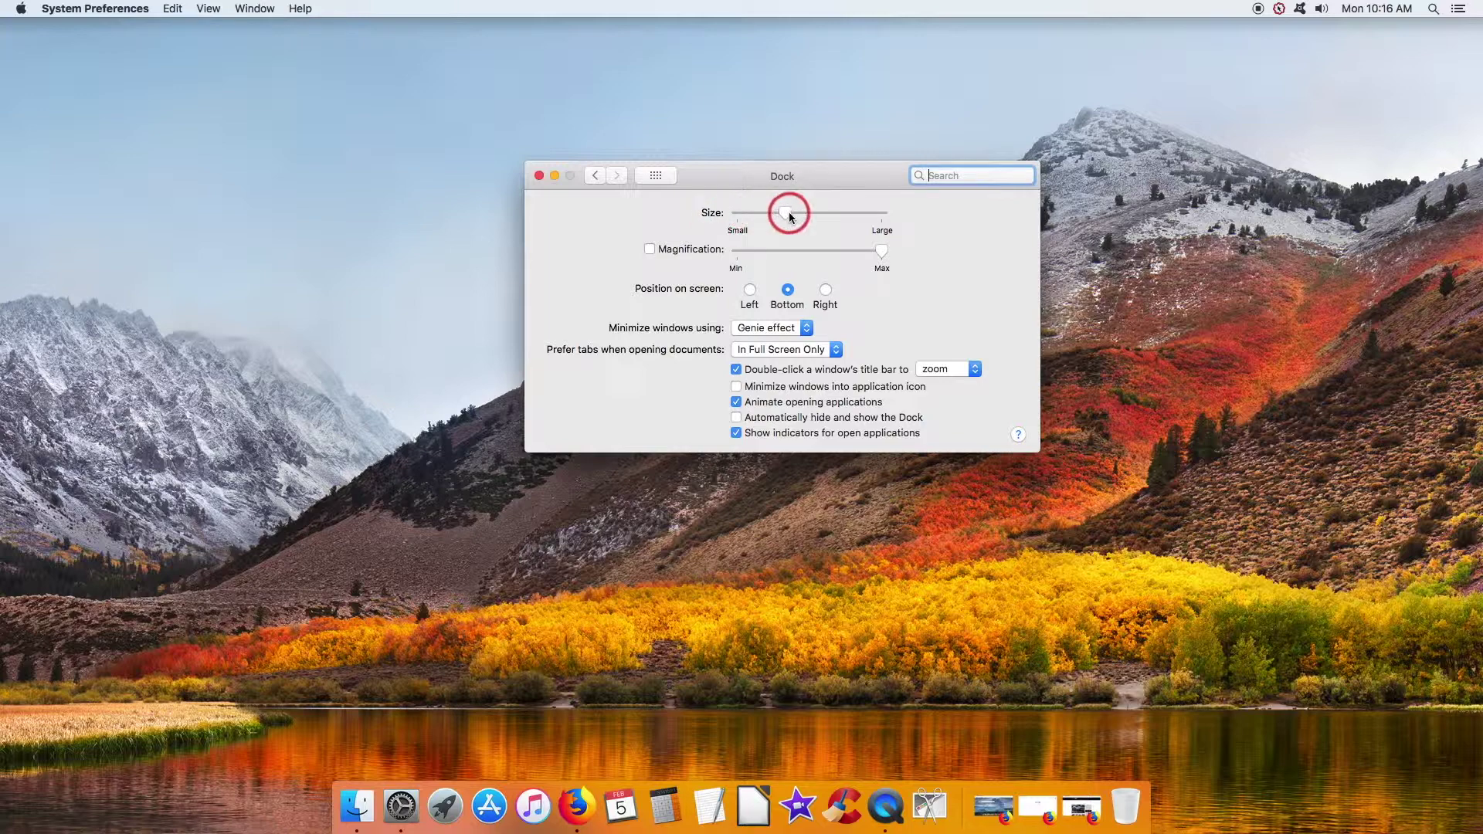
Shrink the Dock slightly with the Size slider and turn on Magnification.
mouse_move(788, 216)
mouse_down()
mouse_move(867, 219)
mouse_move(777, 225)
mouse_up()
click(663, 256)
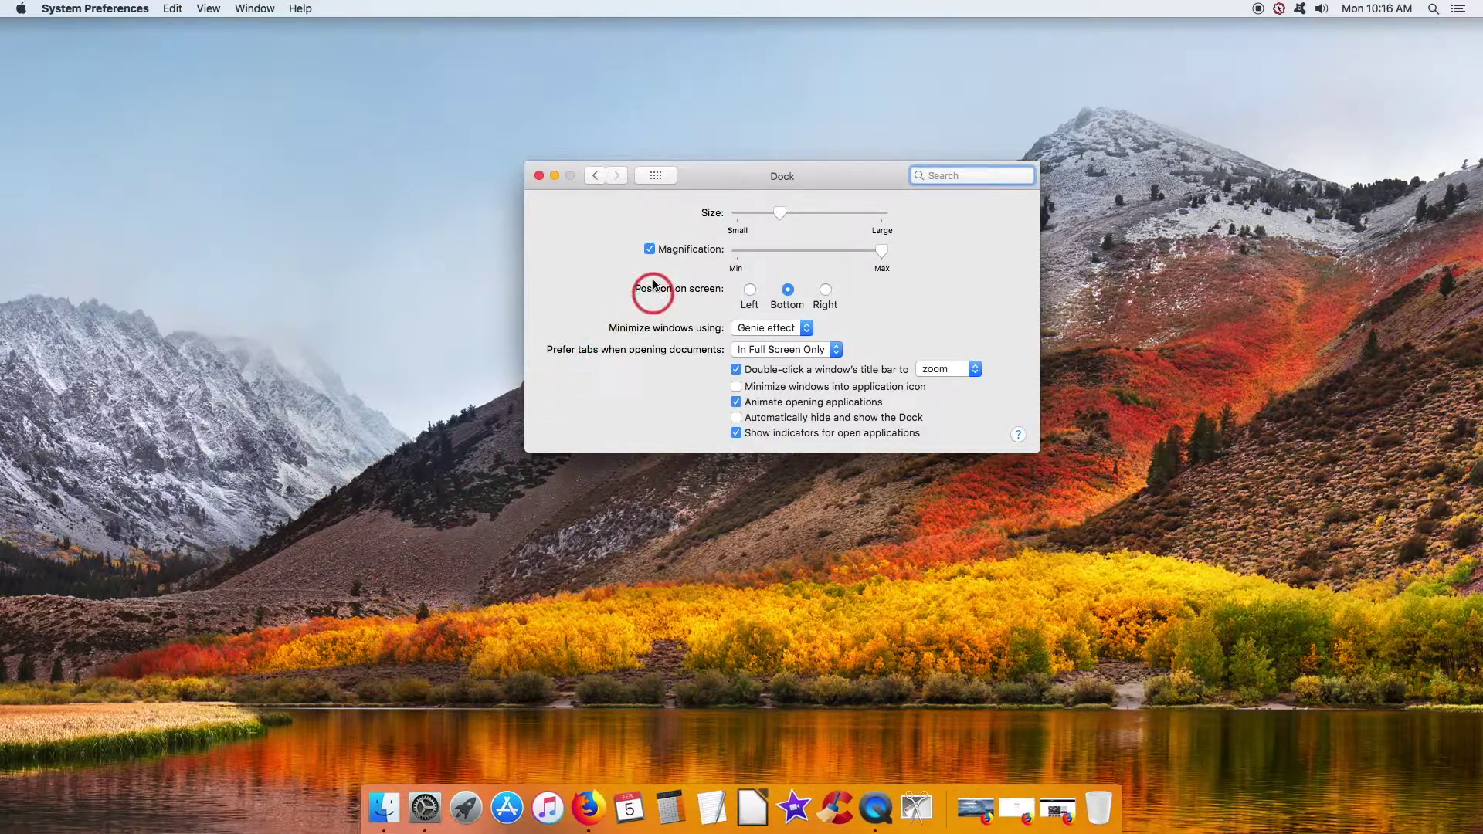
Untick Magnification and hover over the Dock to confirm icons no longer enlarge.
click(649, 249)
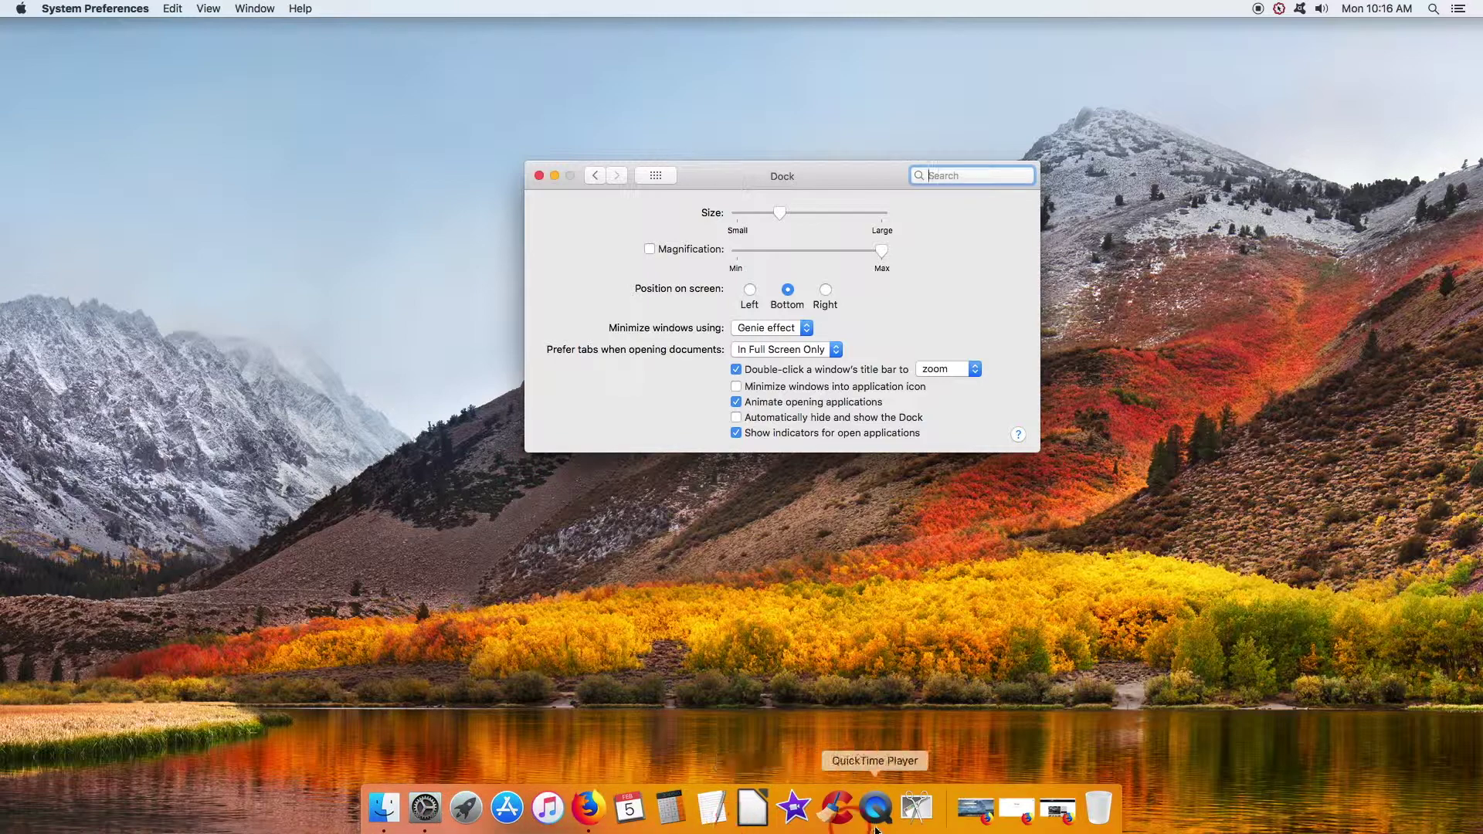
click(756, 650)
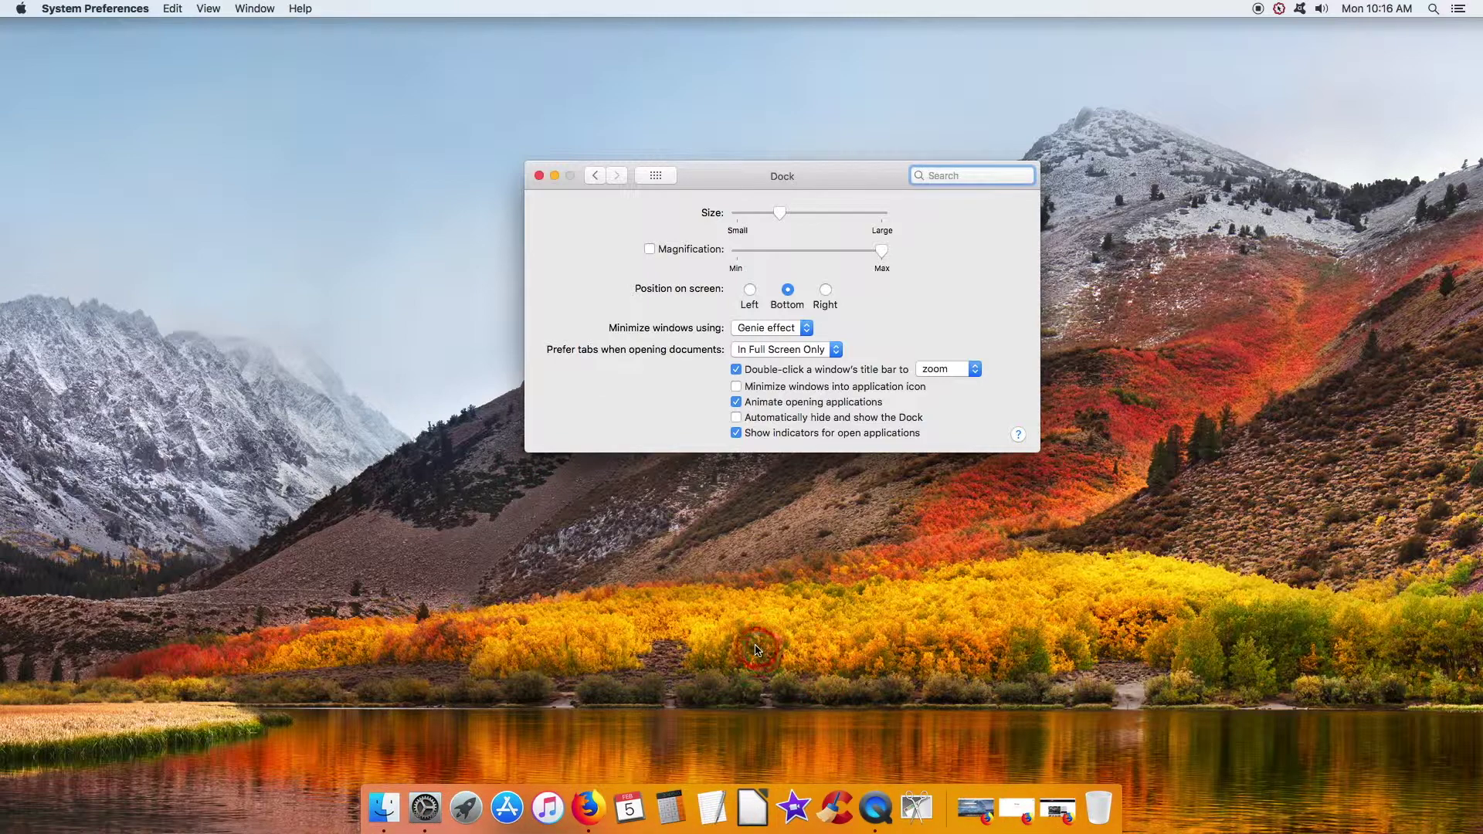
click(749, 292)
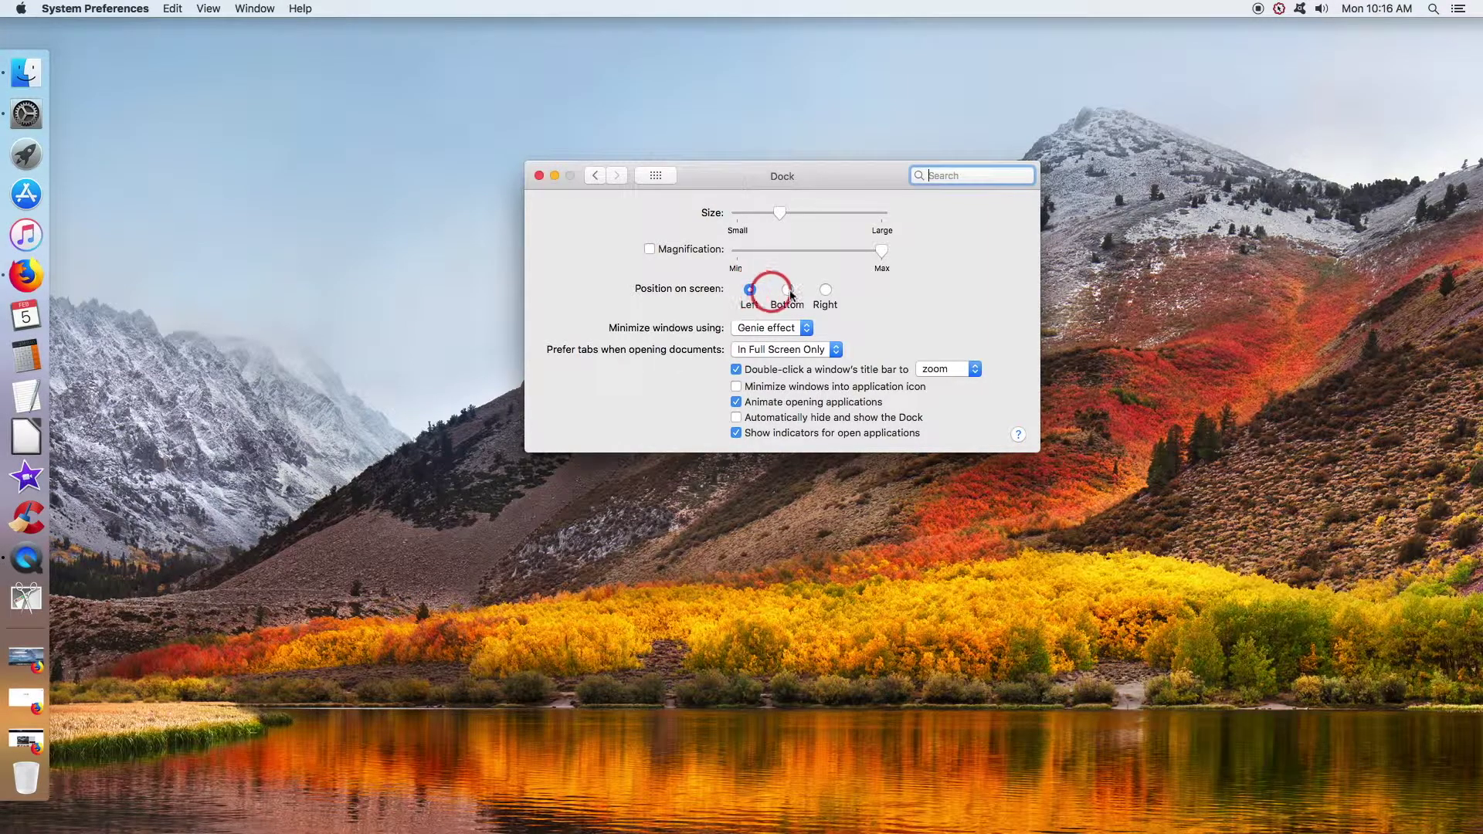
click(825, 292)
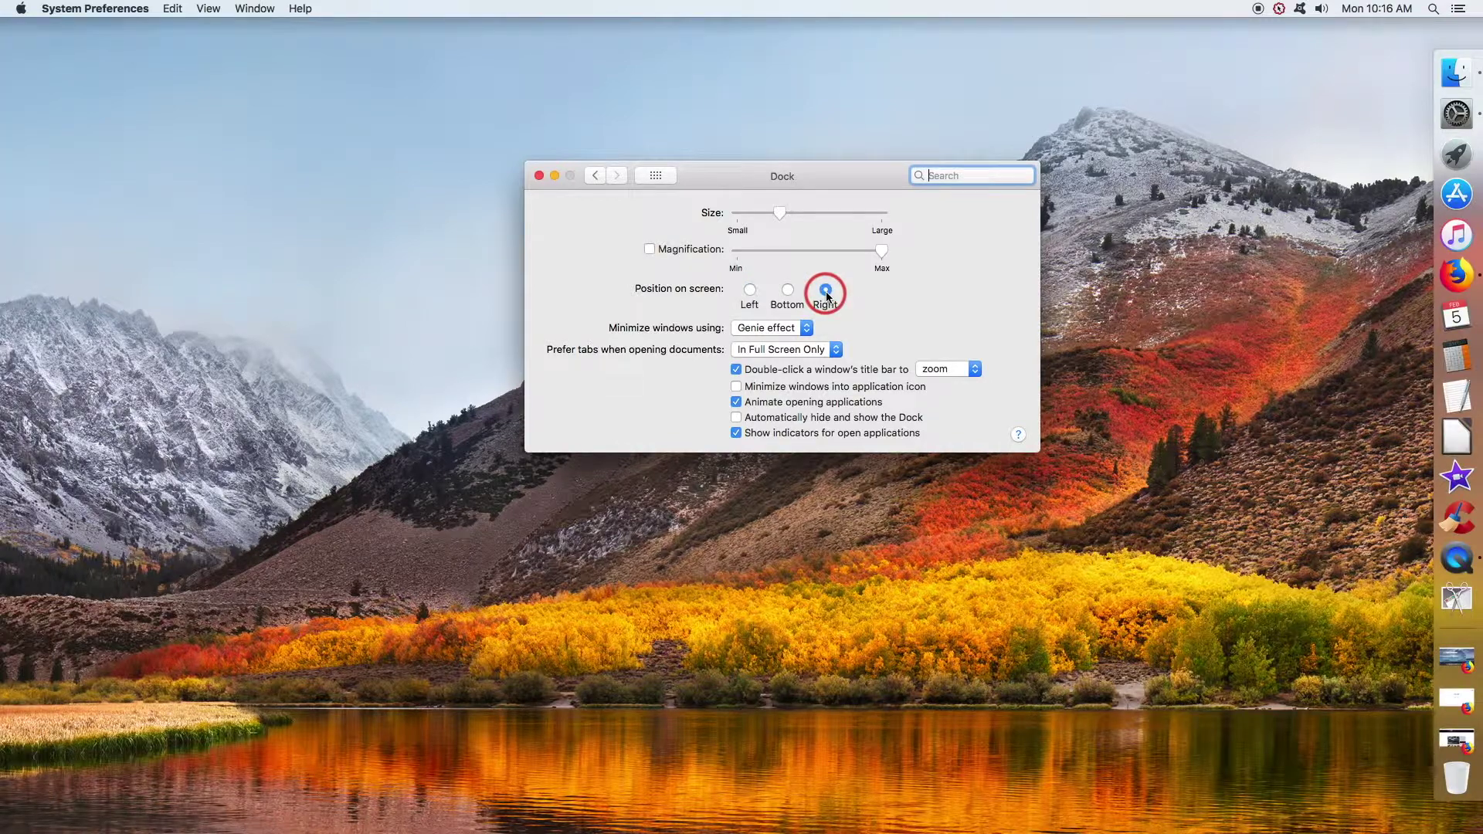
click(788, 292)
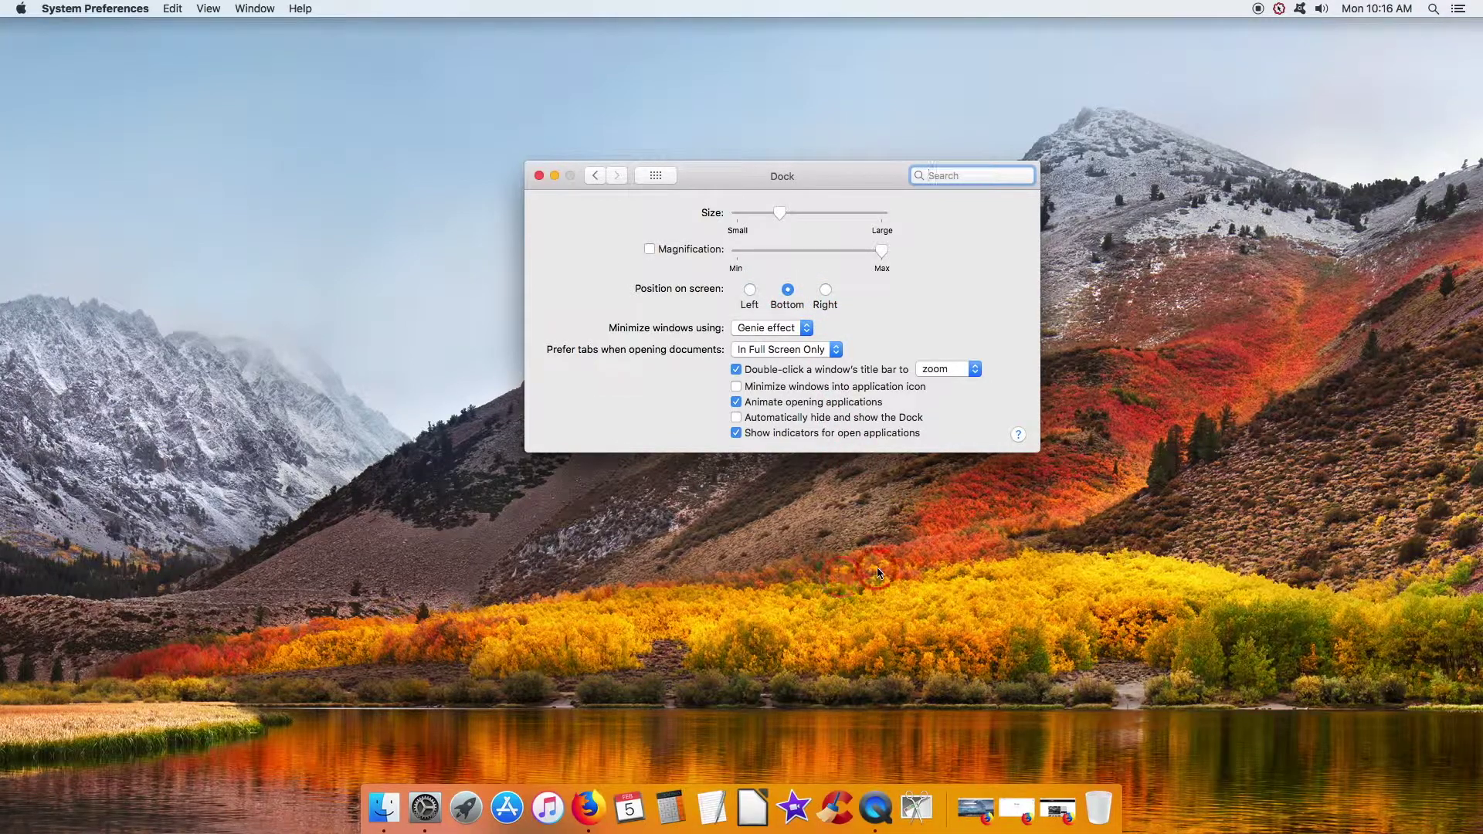
right_click(947, 813)
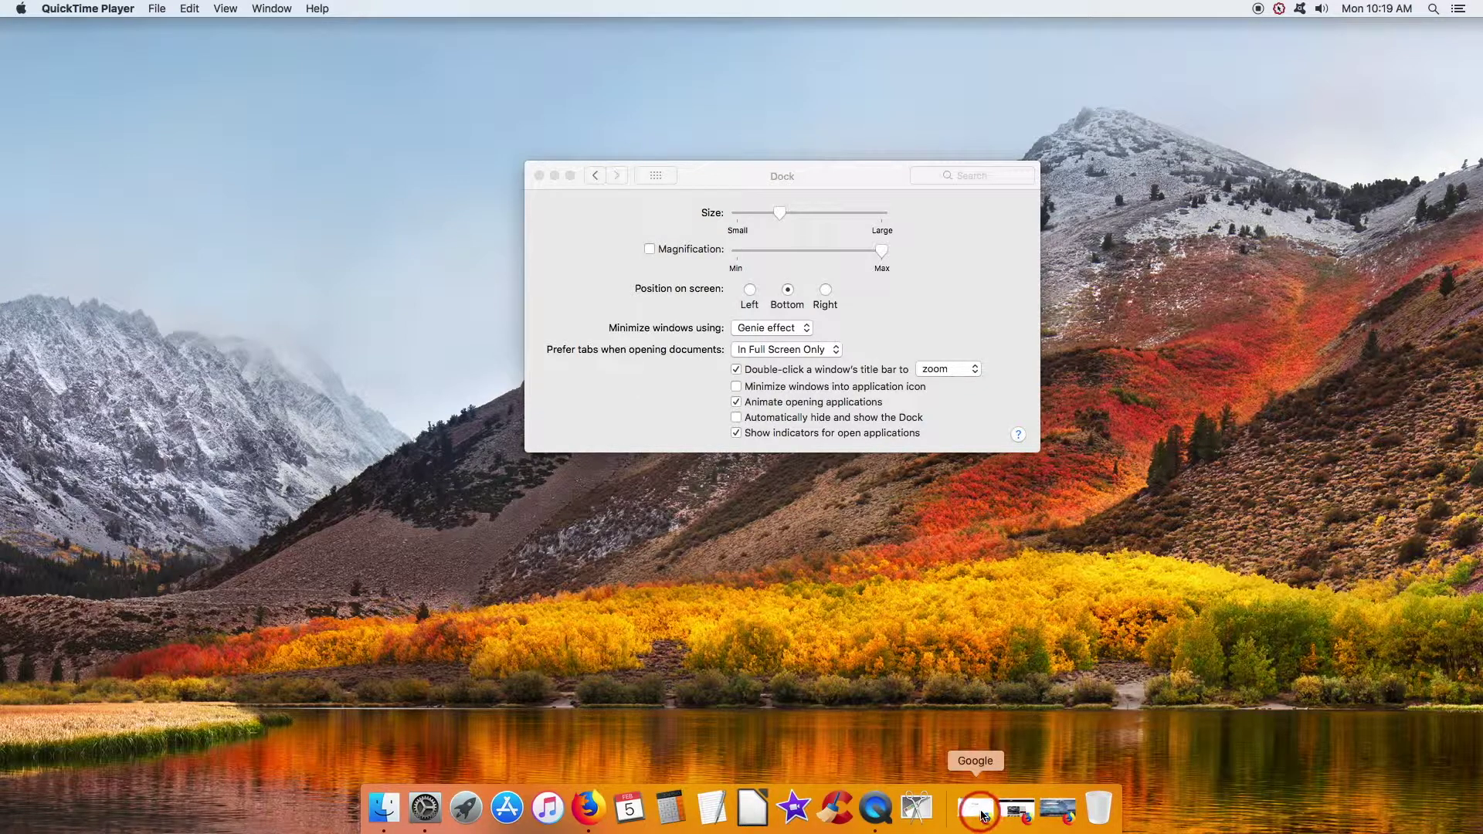
click(981, 817)
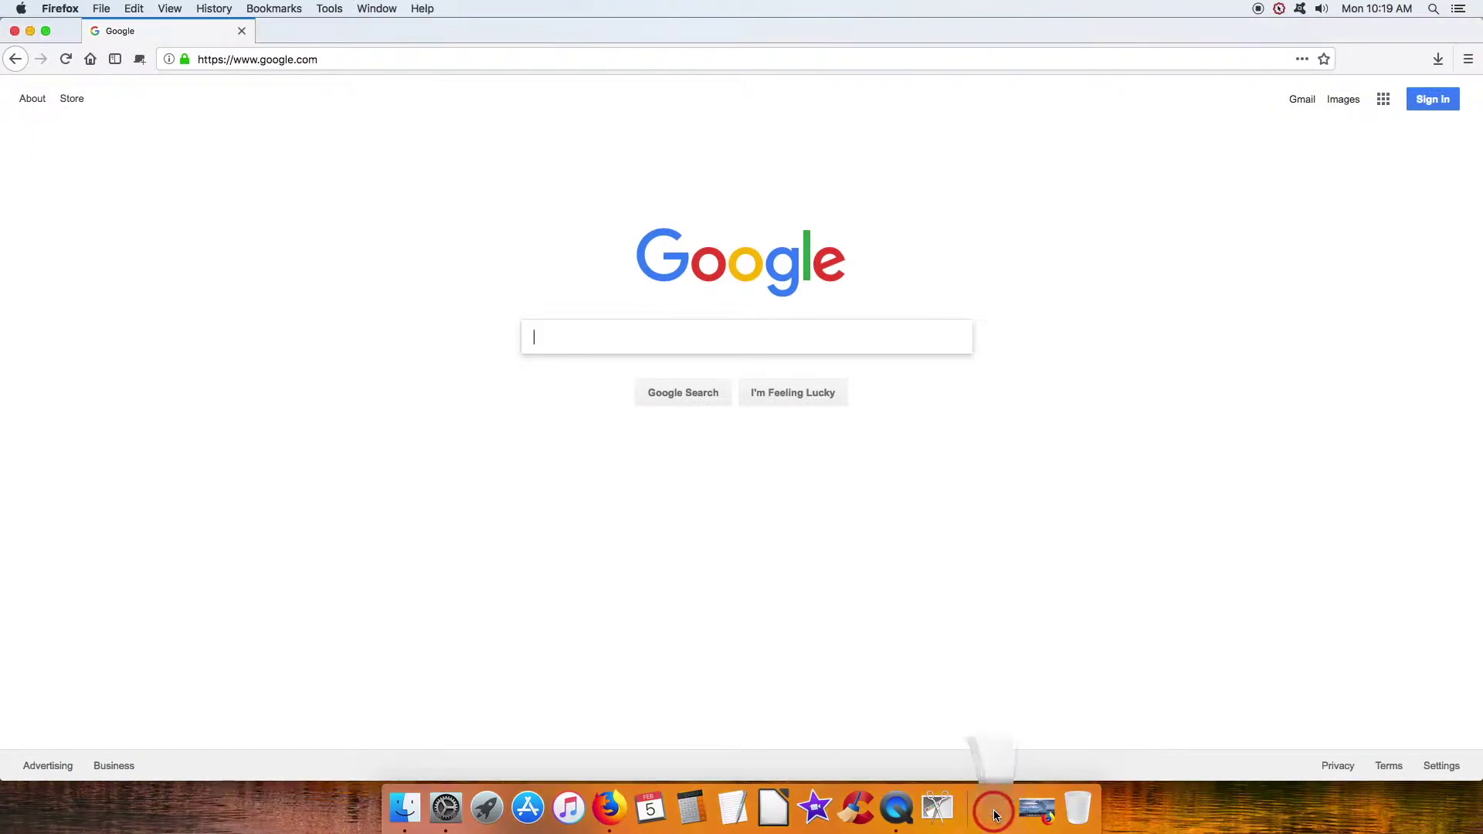
click(996, 815)
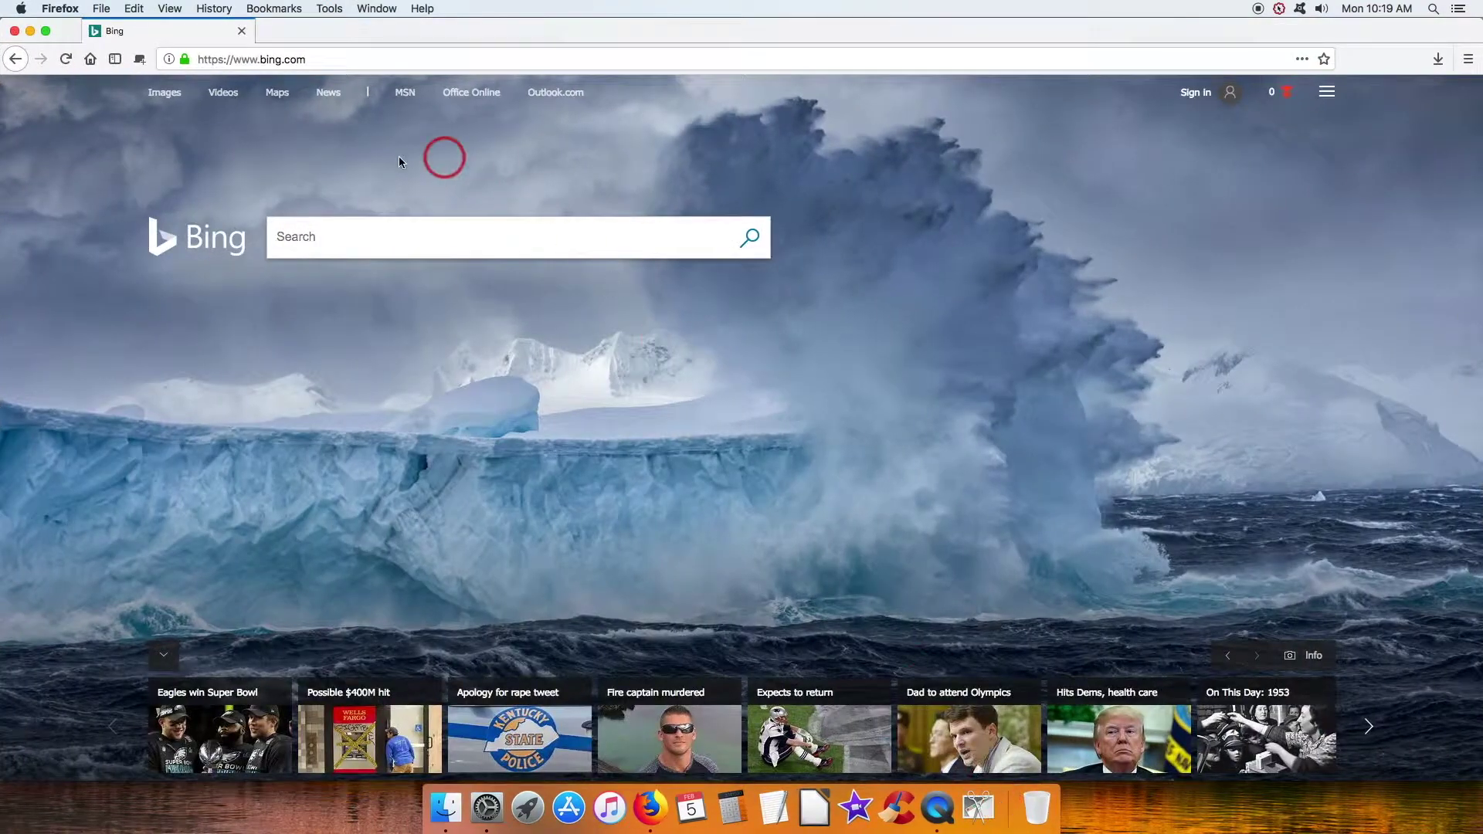
click(29, 32)
click(28, 32)
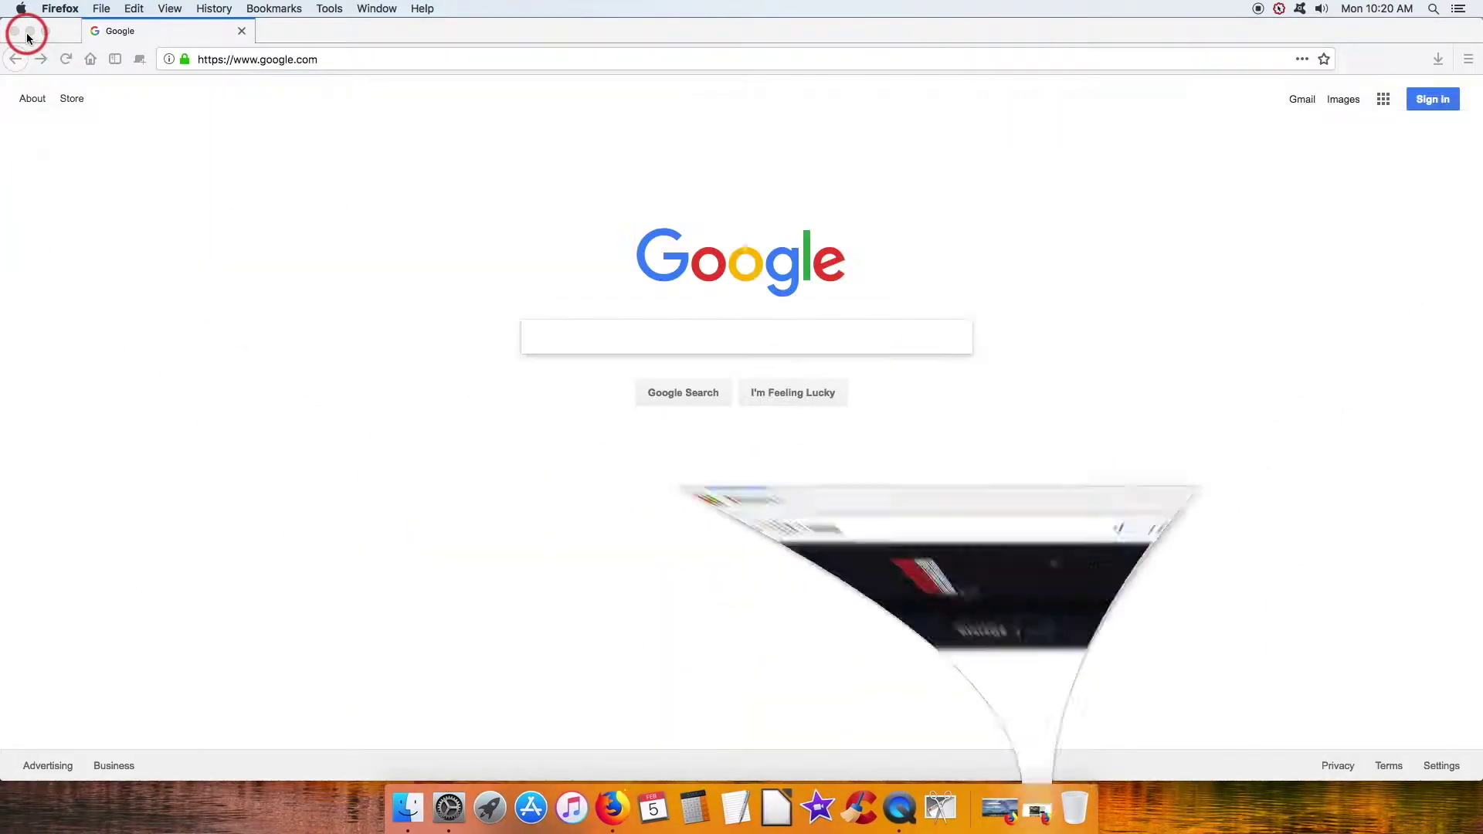
click(28, 32)
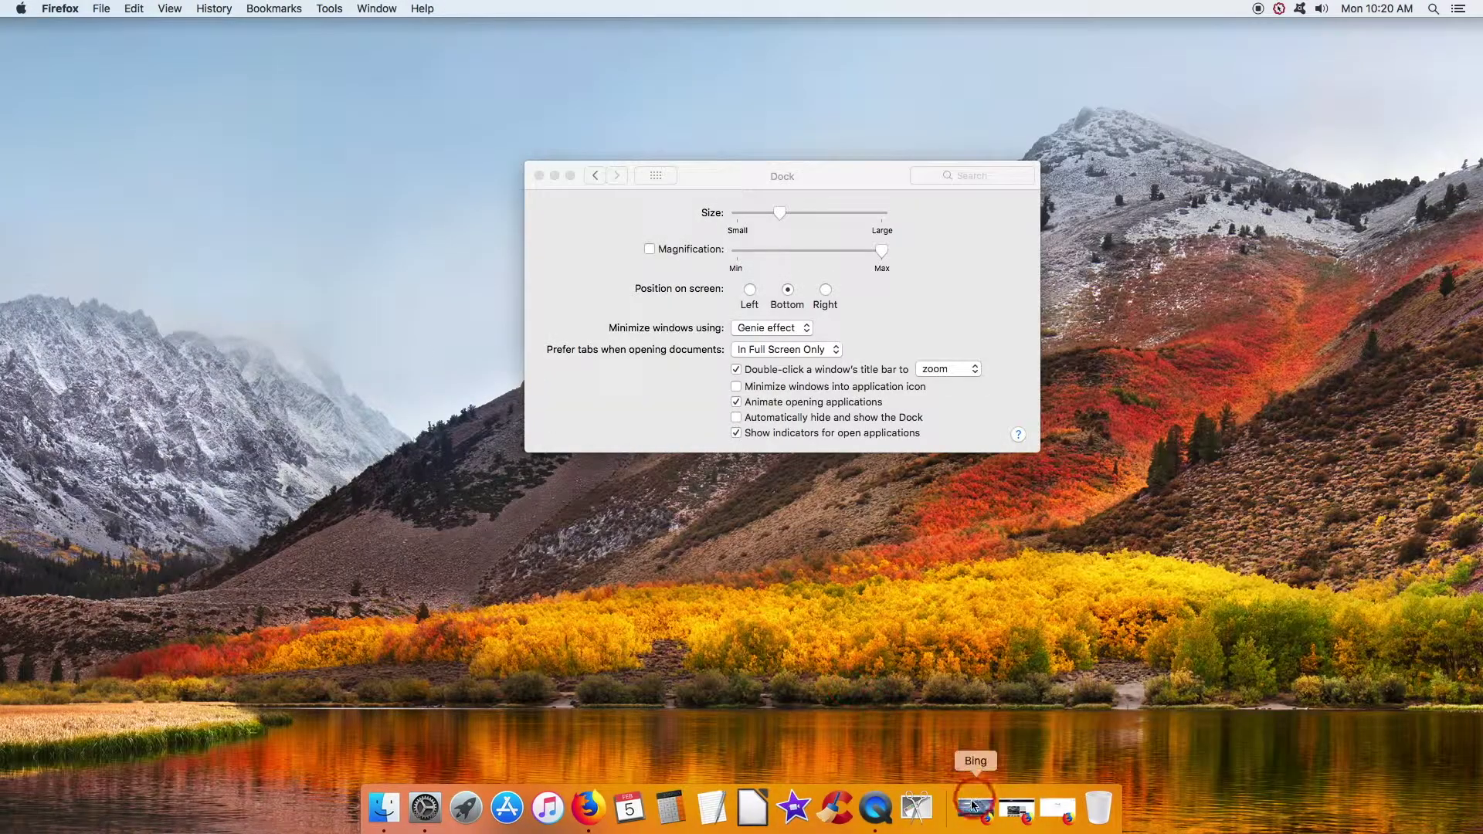
Turn on 'Minimize windows into application icon' and restore the minimized Bing and Google windows.
click(737, 386)
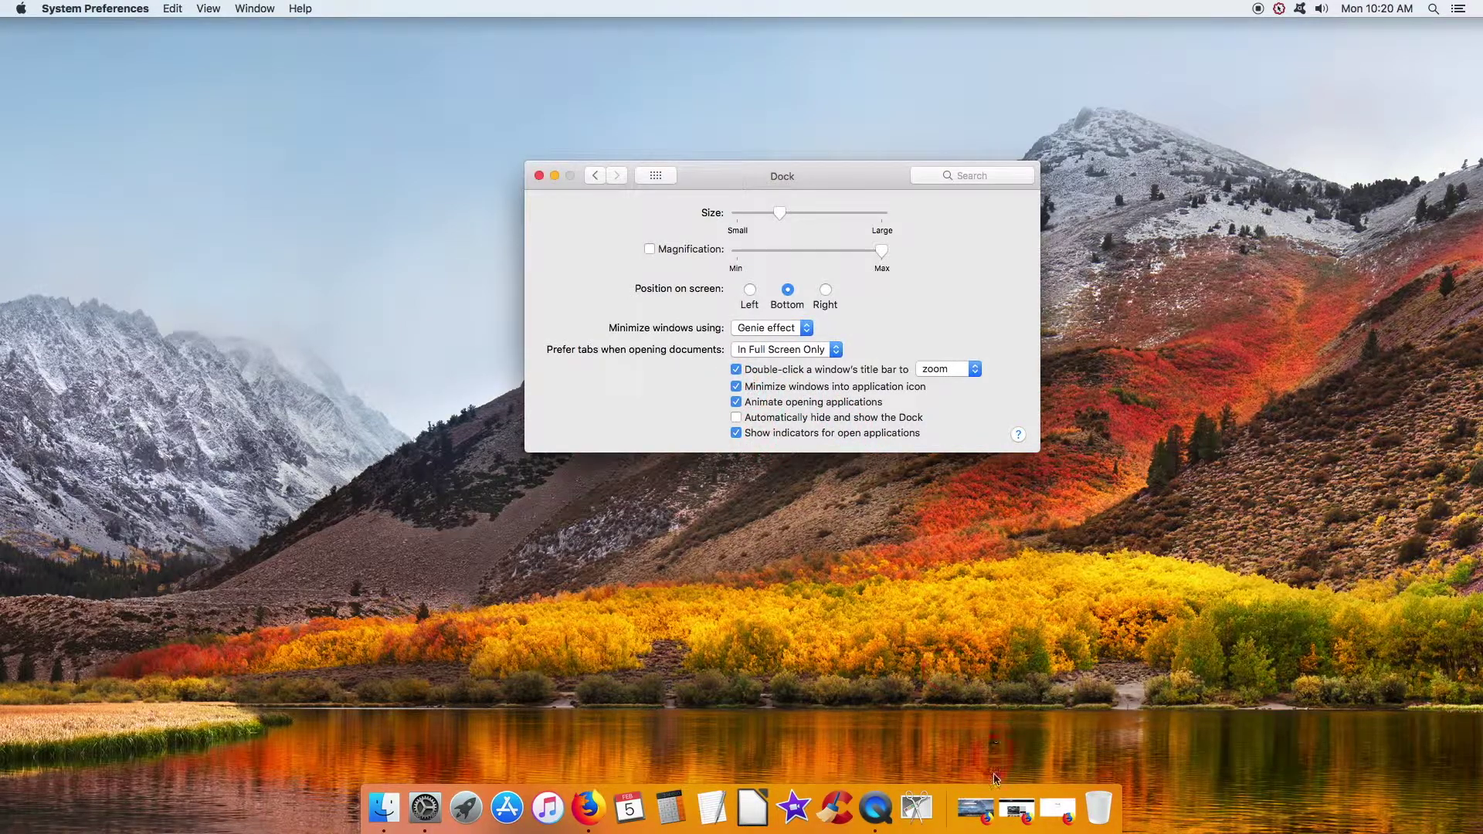
click(975, 808)
click(1019, 811)
Minimize the Google, Motor Trend and Bing windows into the Firefox icon and view its window list.
click(31, 32)
click(31, 32)
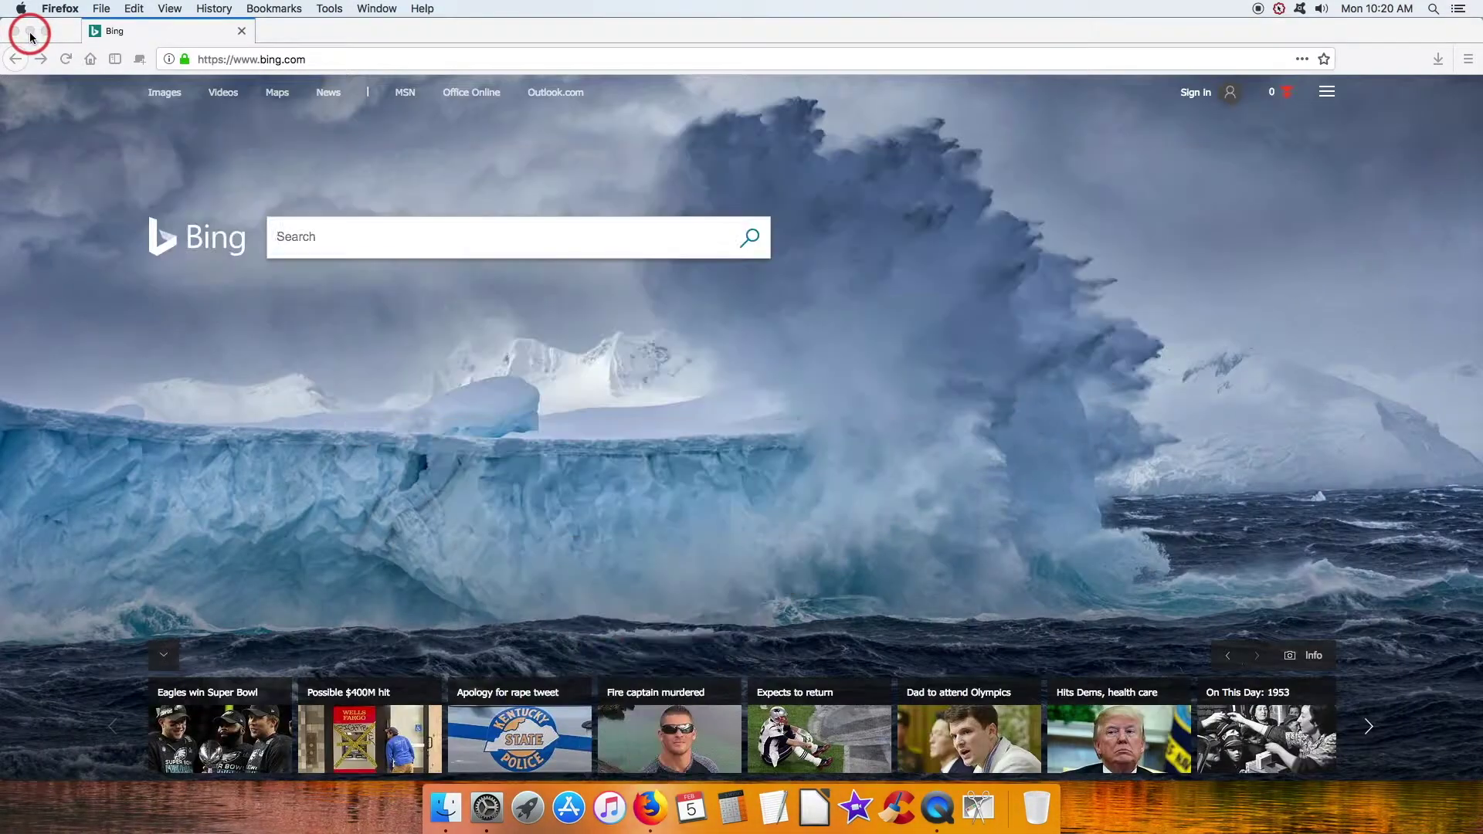
click(31, 35)
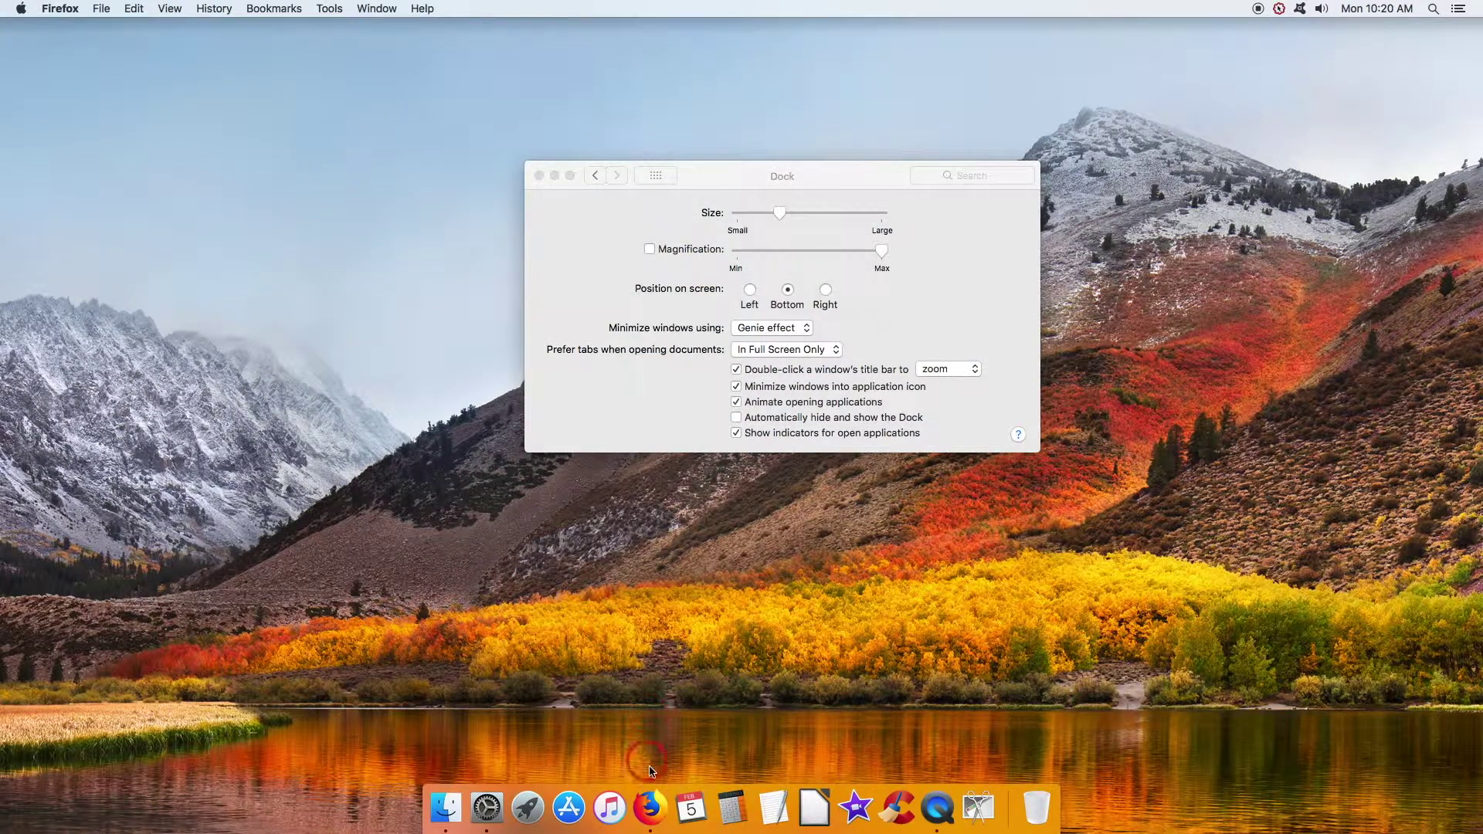
click(652, 809)
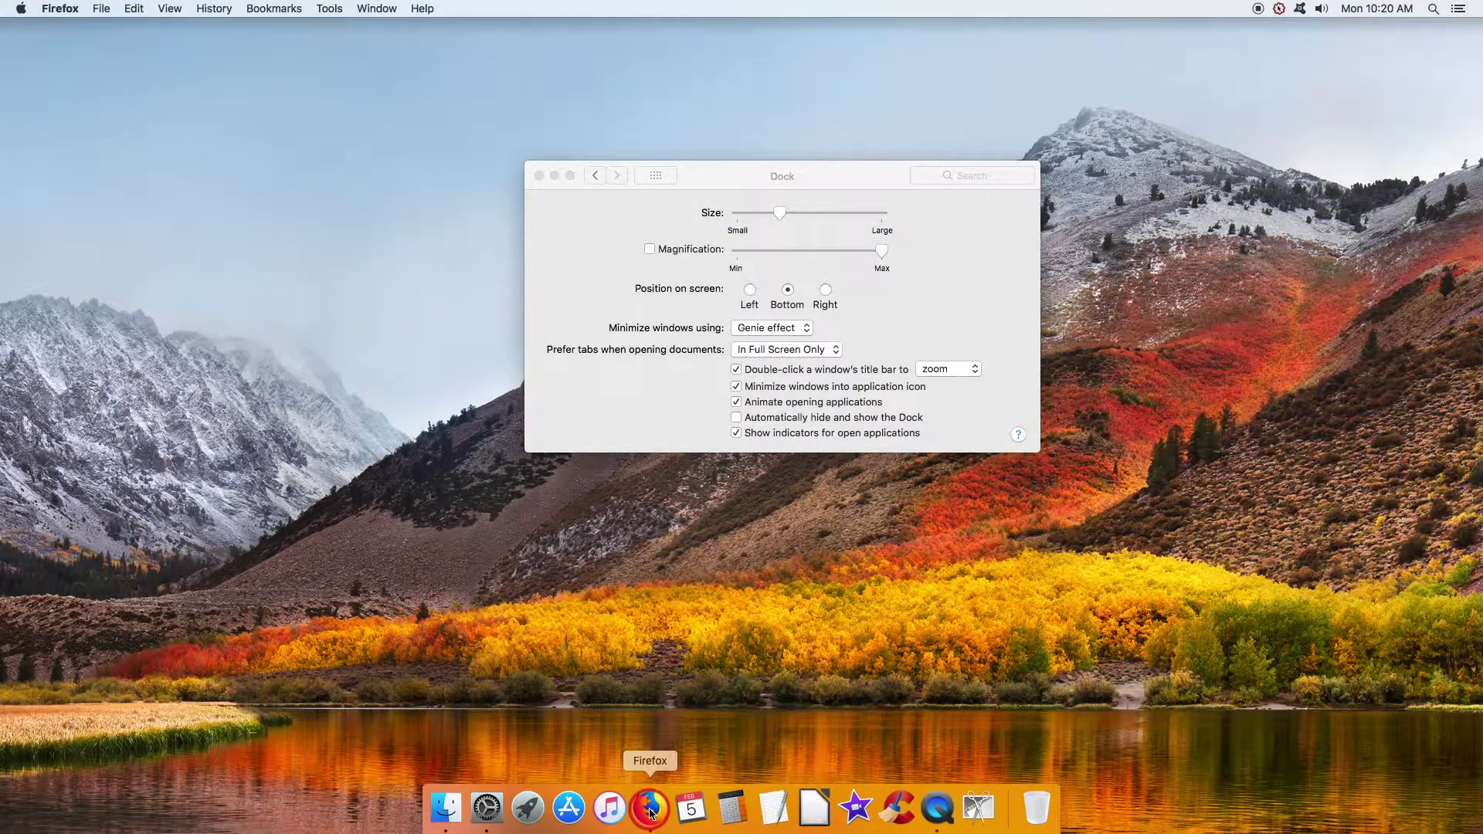
Browse the Firefox Dock icon's list of open windows, then dismiss it.
mouse_move(652, 811)
mouse_down()
mouse_move(682, 627)
mouse_move(885, 813)
mouse_up()
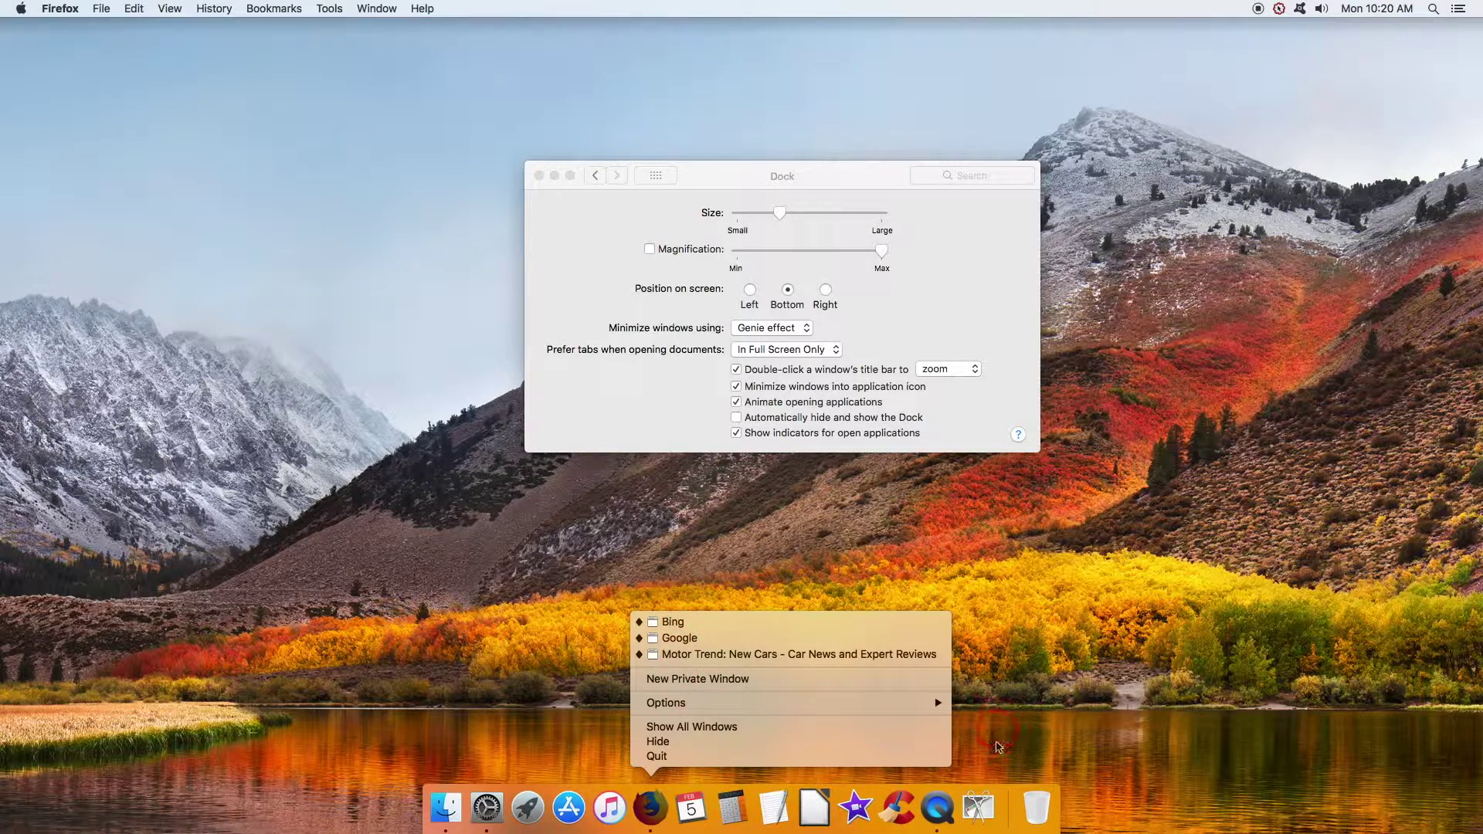
drag(996, 746, 1014, 805)
click(1030, 743)
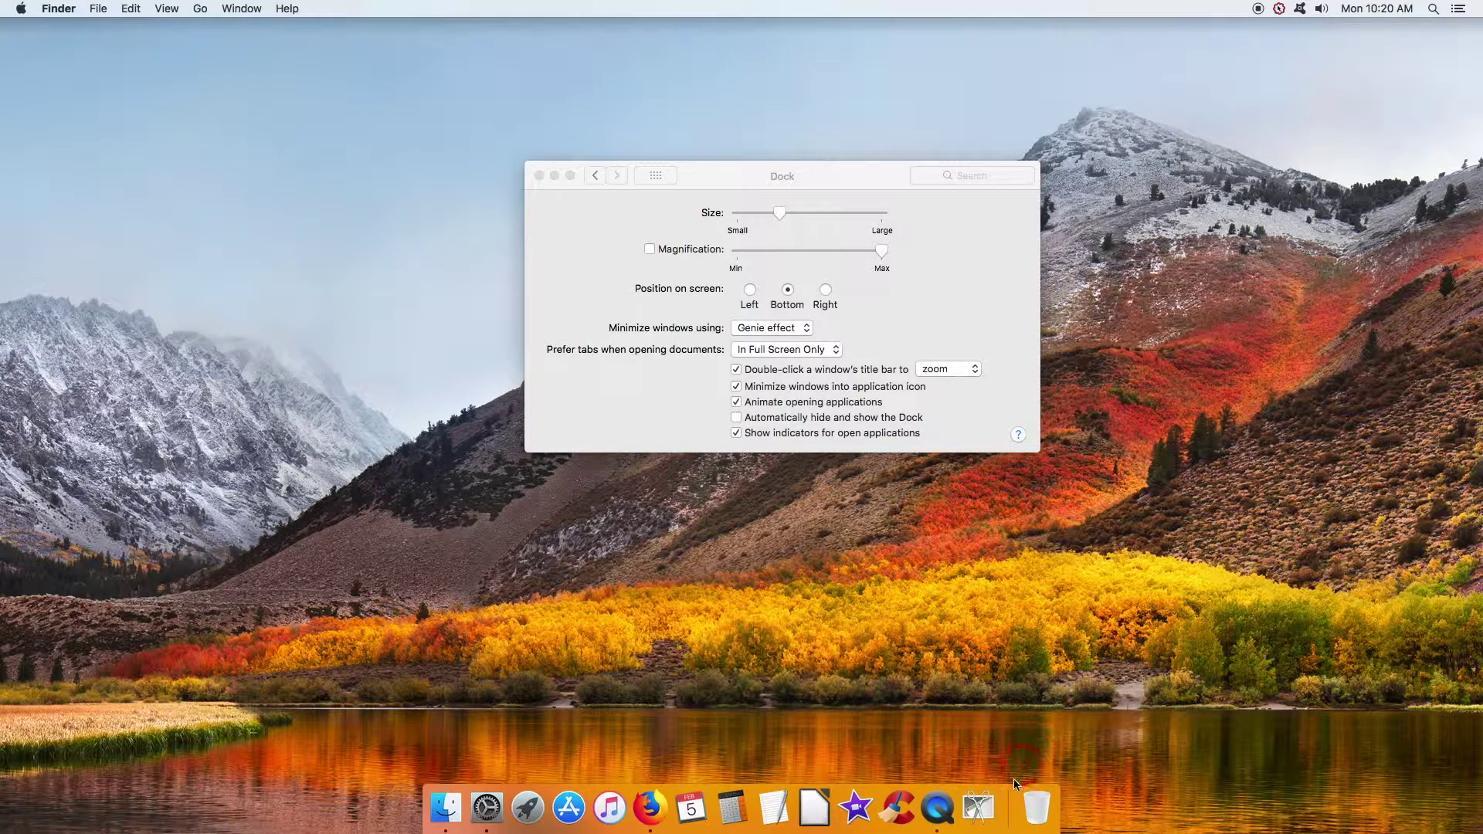
Restore the Motor Trend, Google and Bing windows from the Firefox Dock icon's window list.
right_click(653, 815)
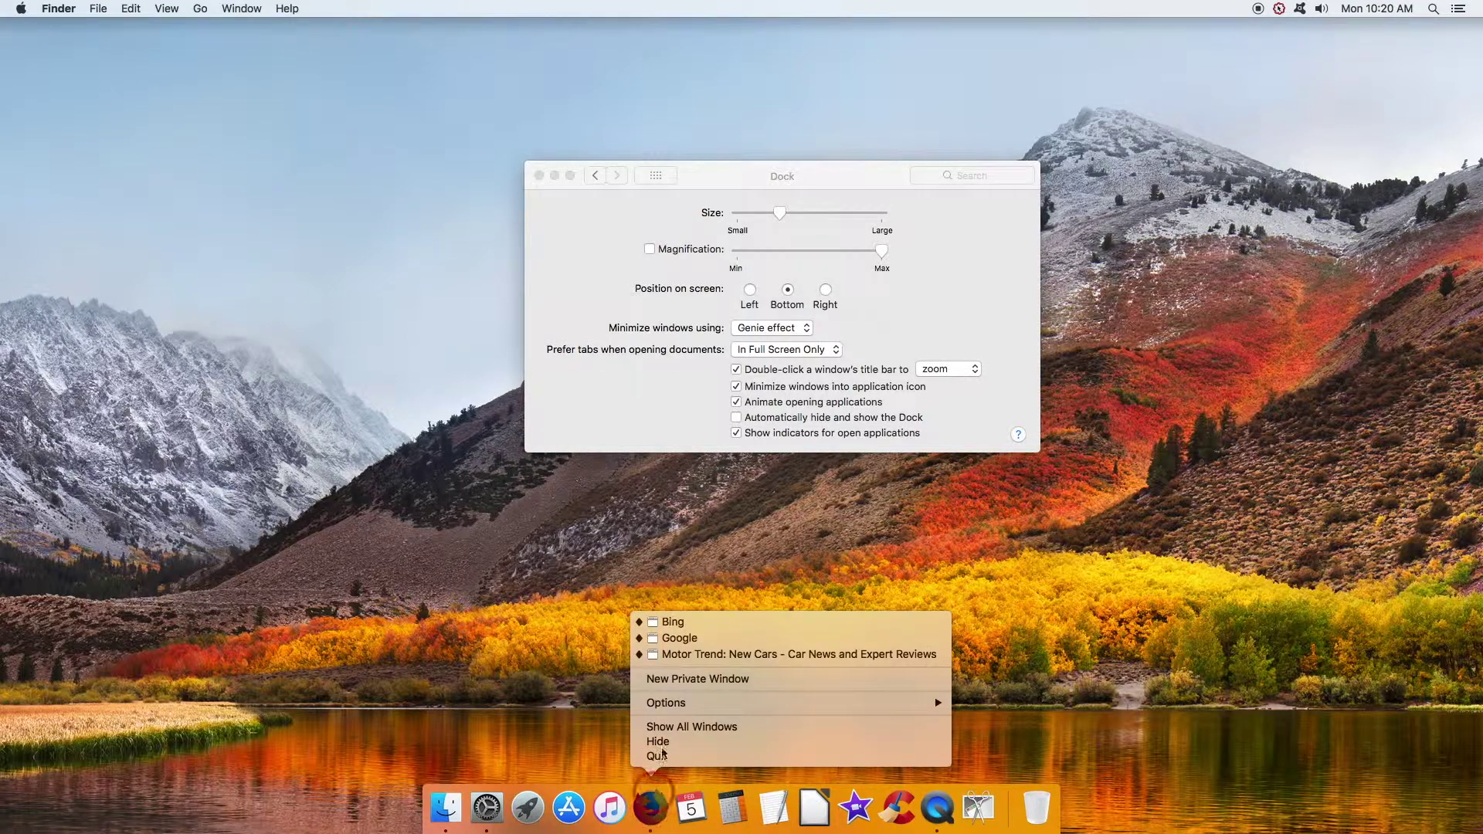
click(684, 655)
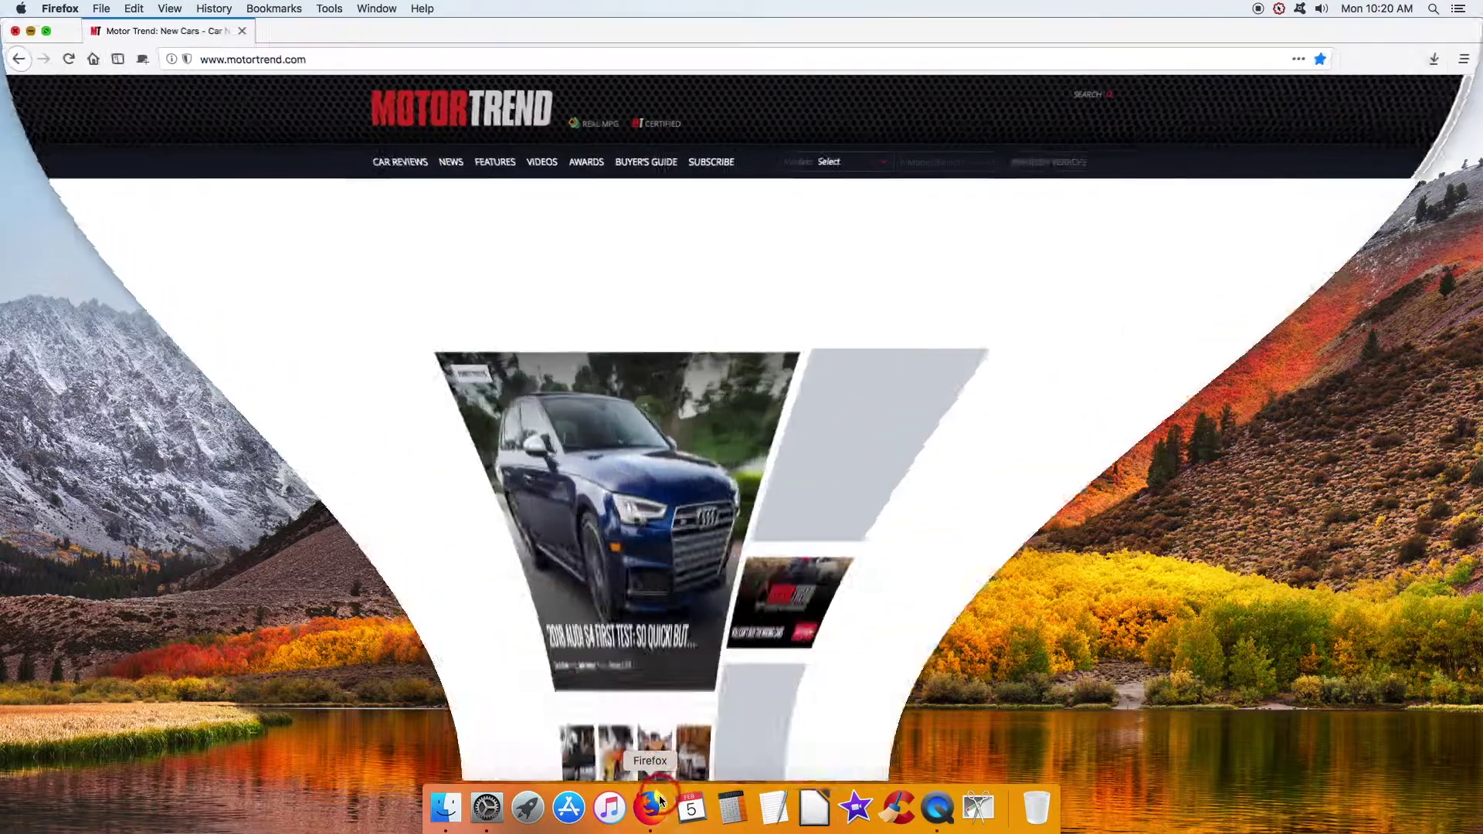
right_click(661, 803)
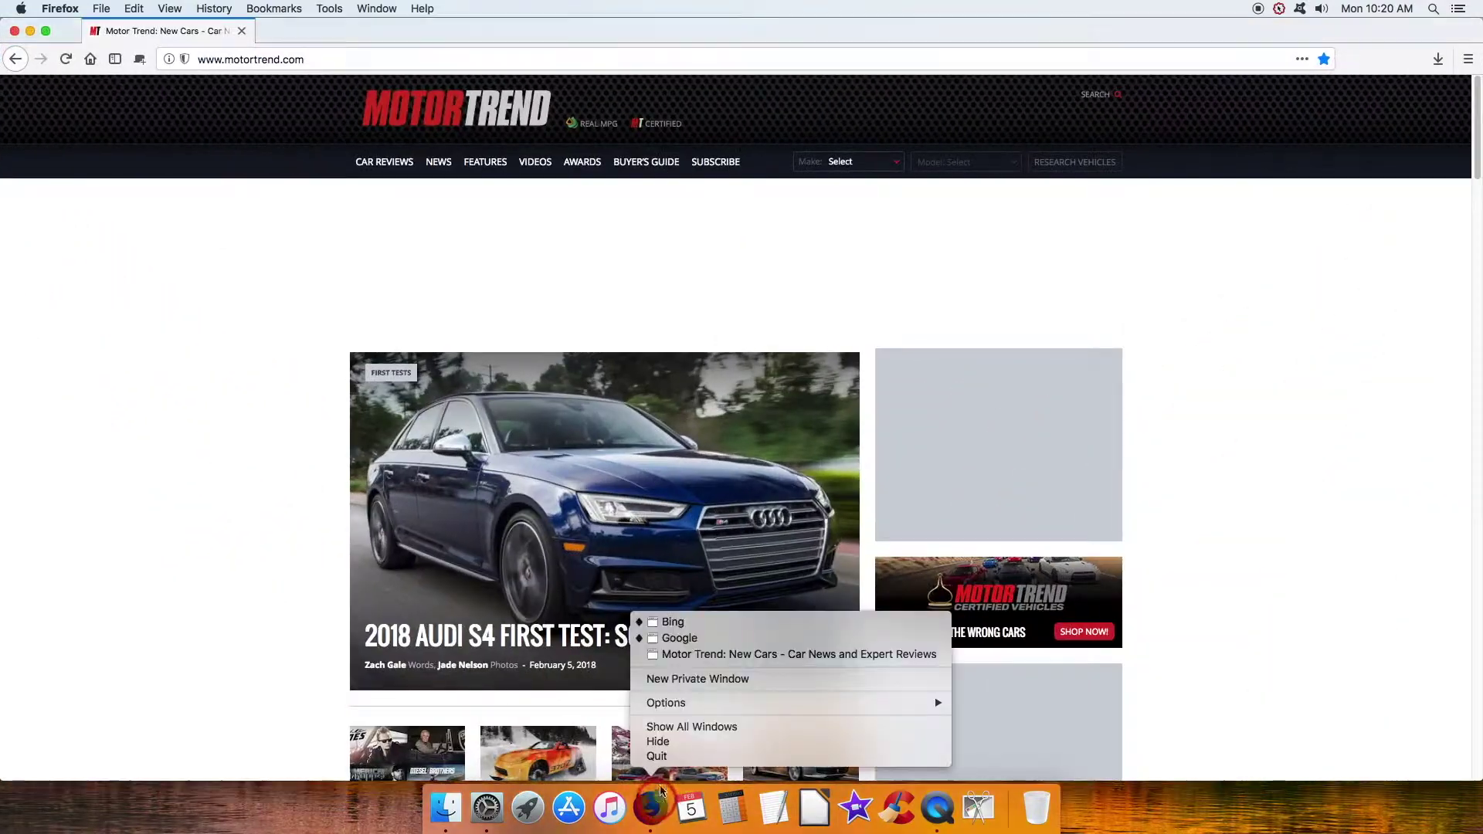
click(680, 636)
right_click(660, 804)
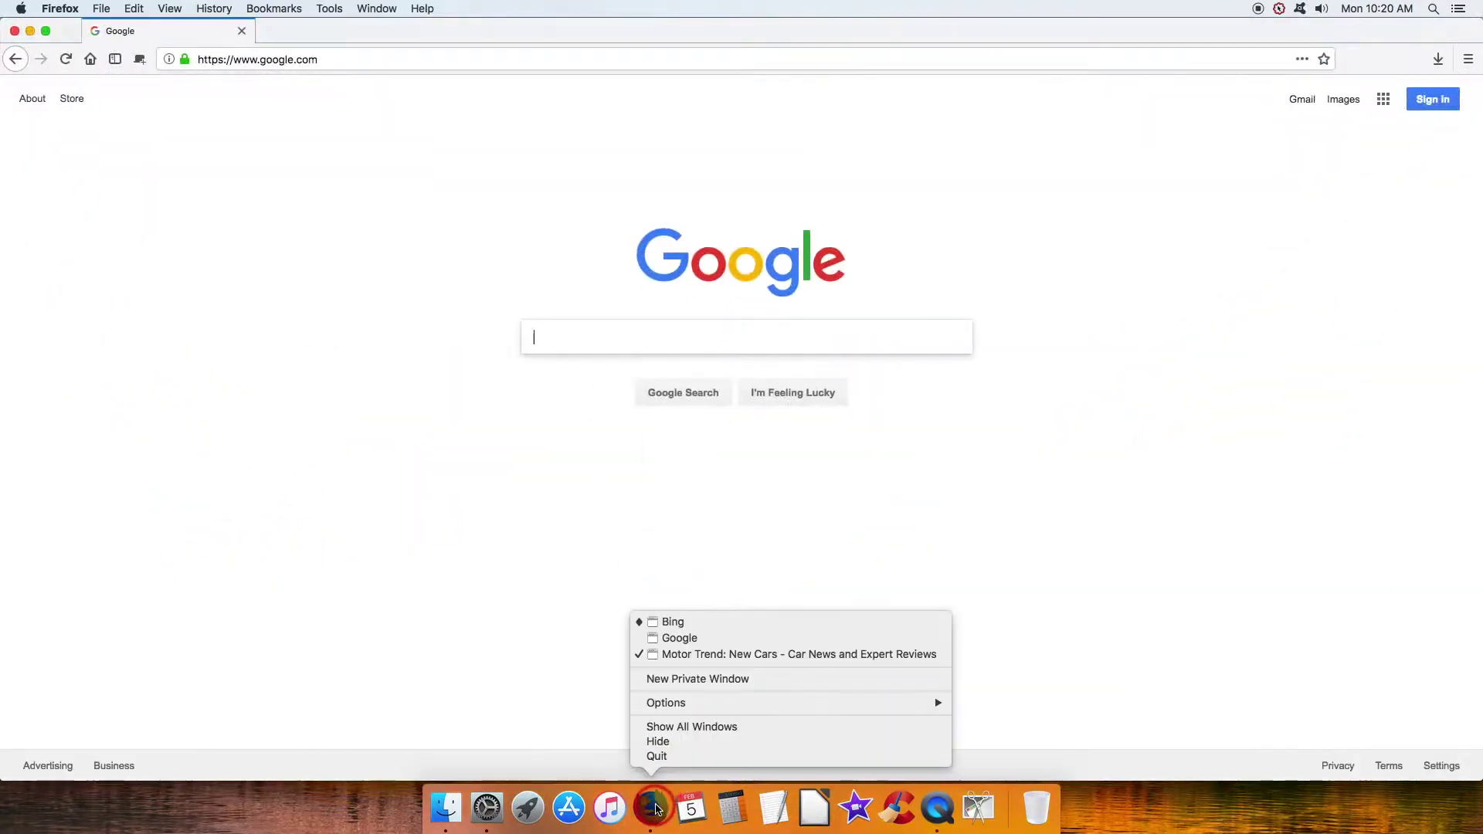
click(679, 623)
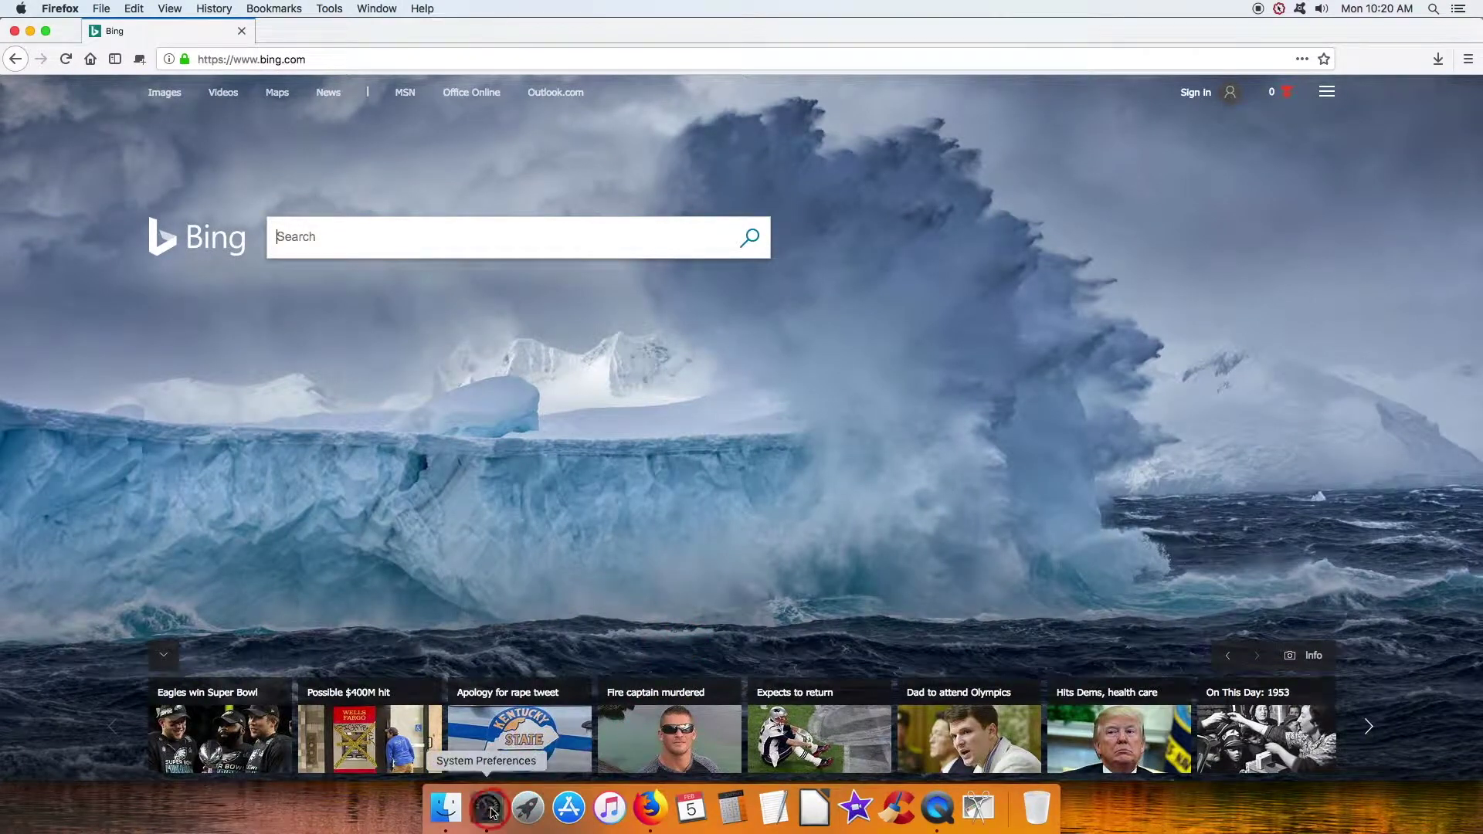
Disable minimizing into the application icon and minimize the three Firefox windows as separate Dock items.
click(487, 808)
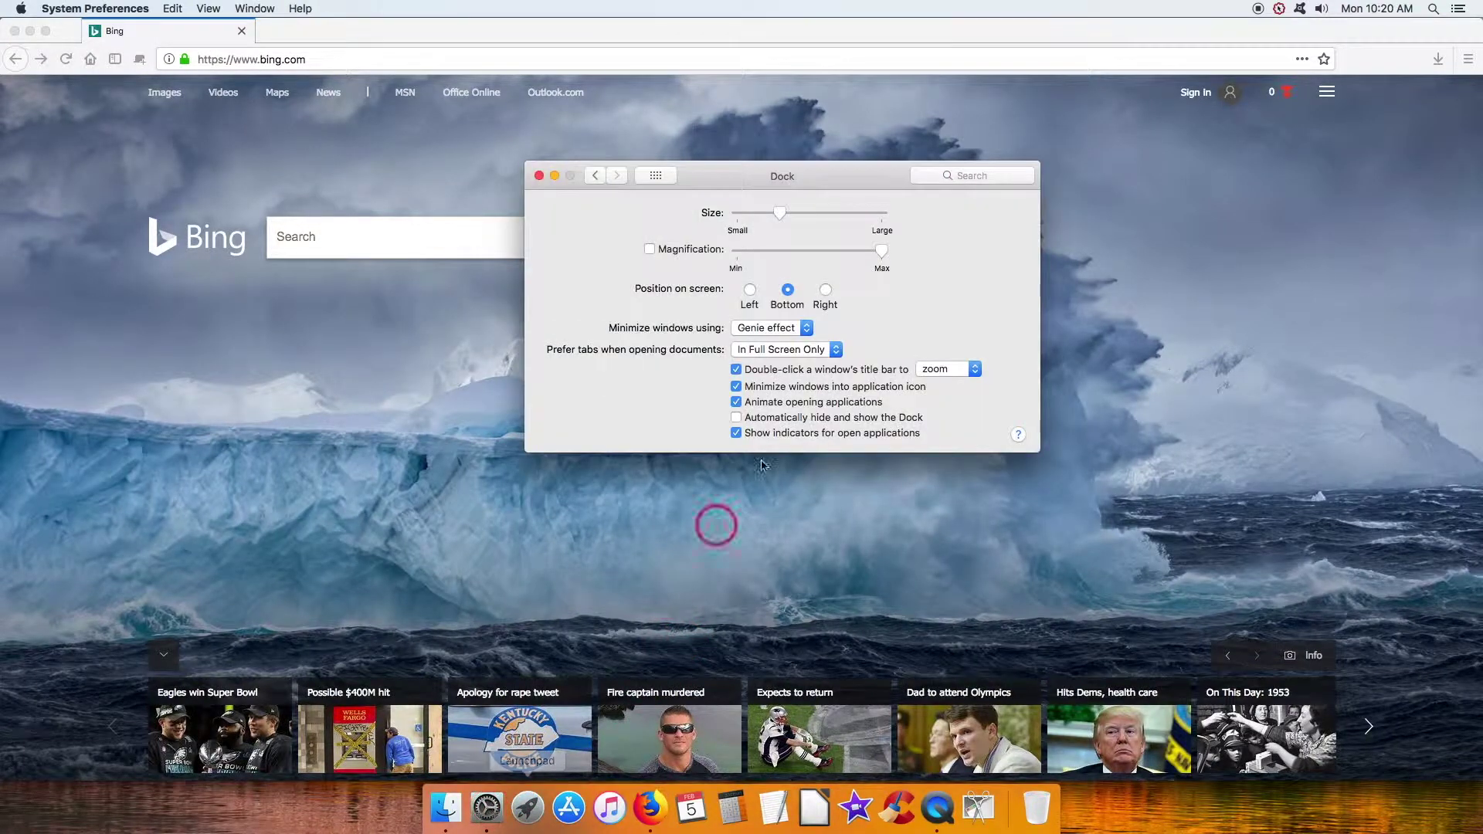
click(29, 31)
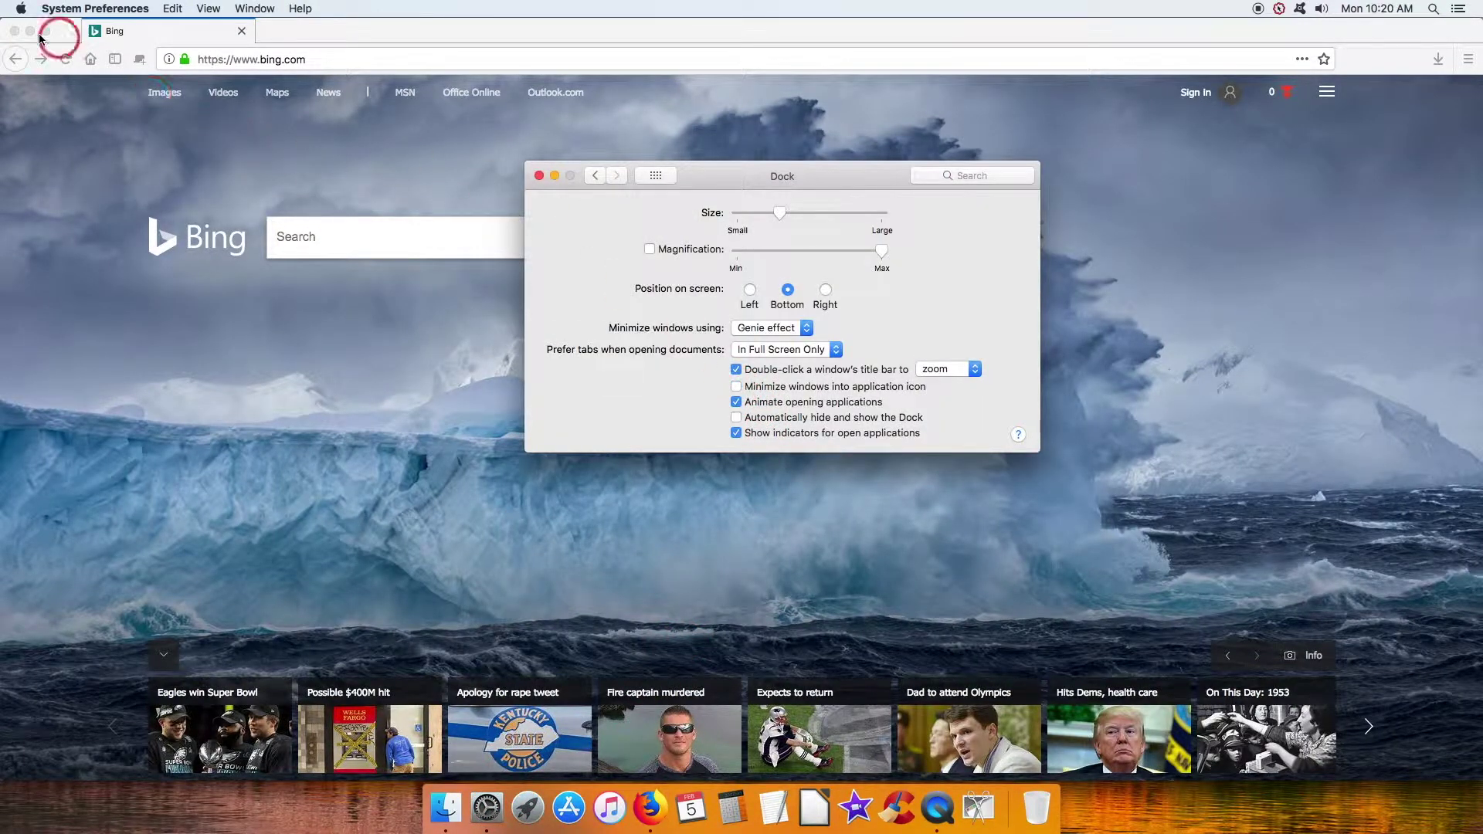
click(29, 32)
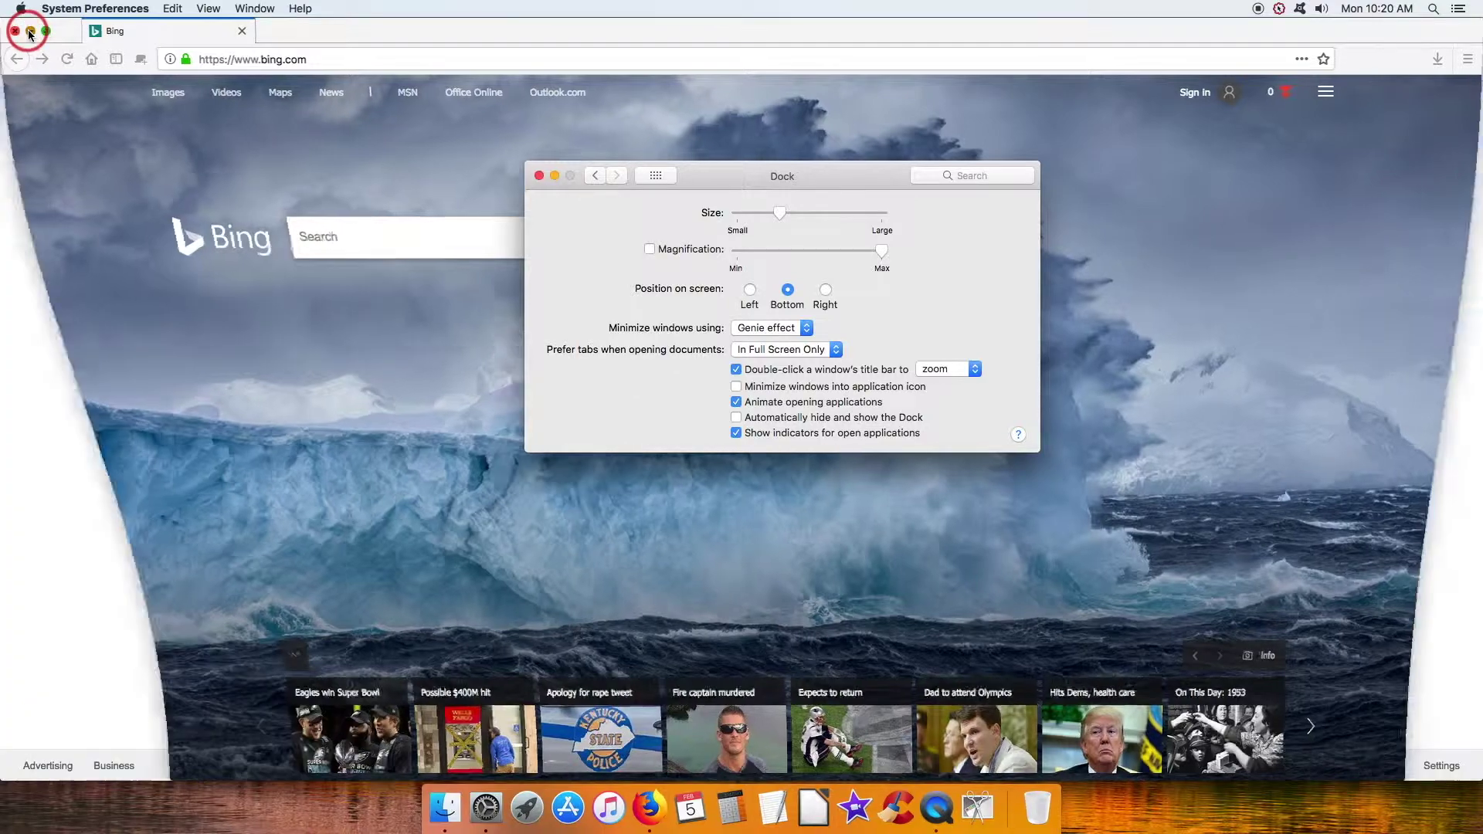
click(29, 32)
click(29, 32)
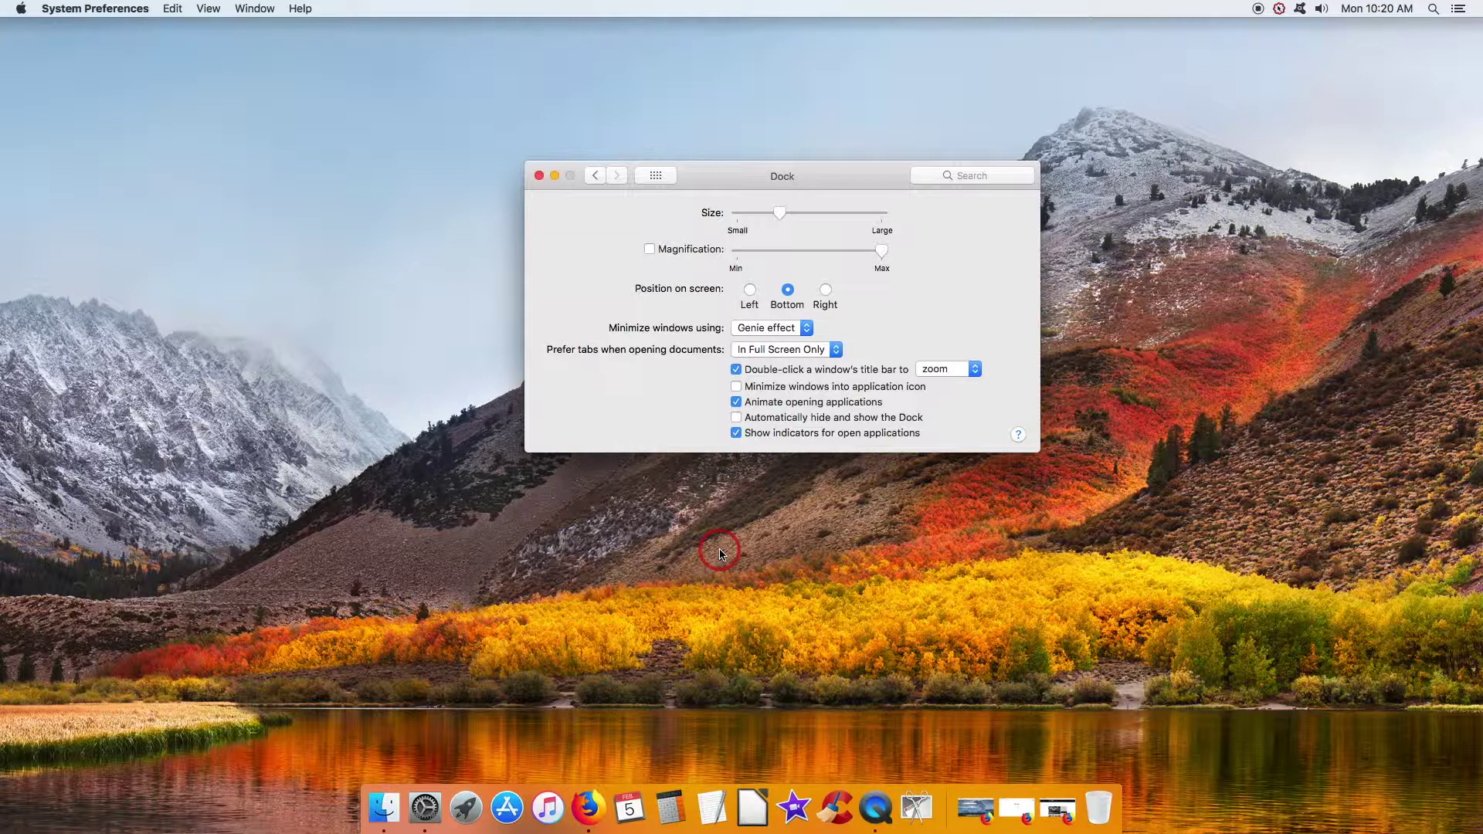
click(881, 809)
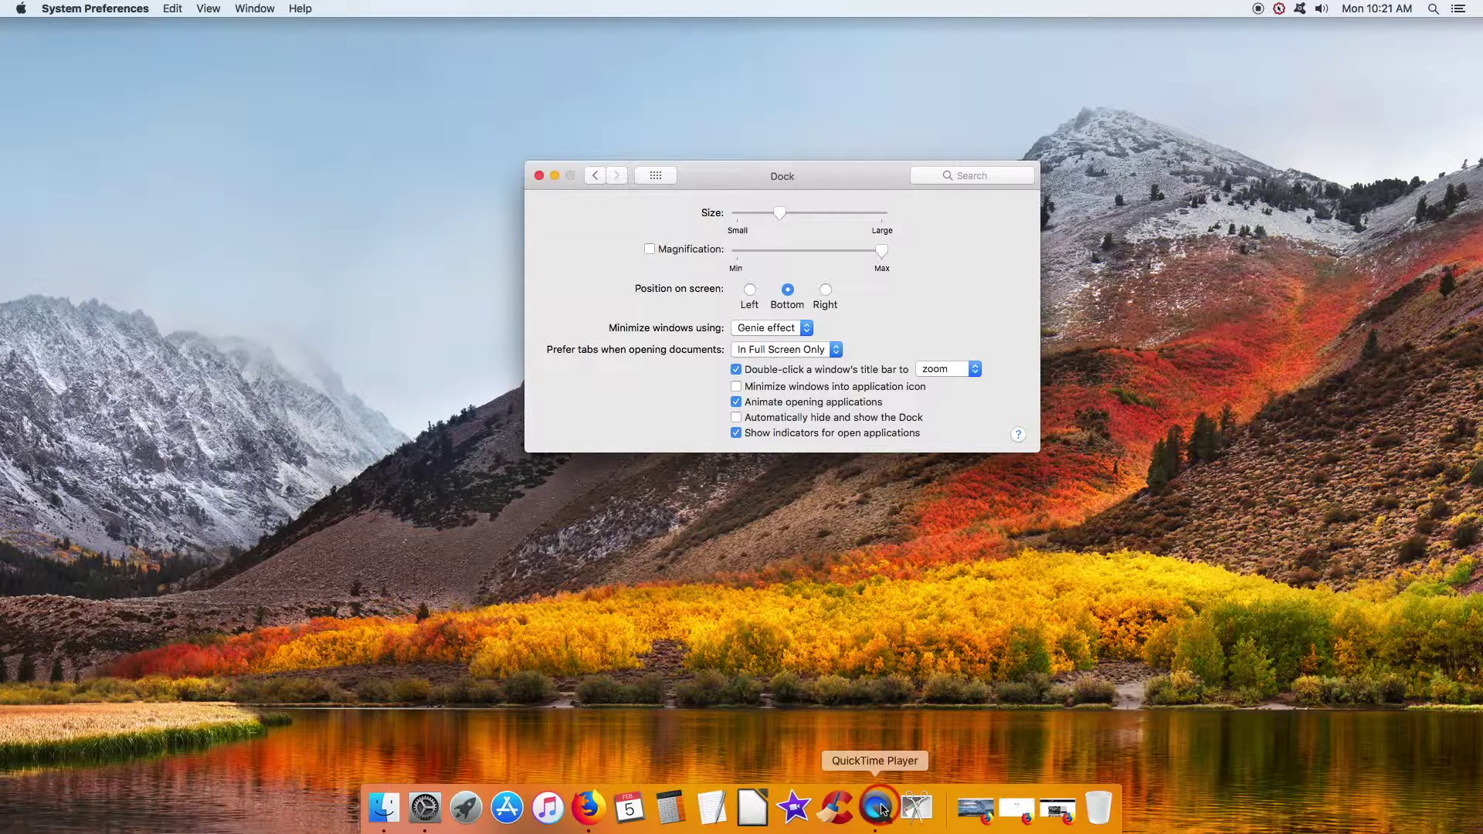
click(739, 487)
click(736, 435)
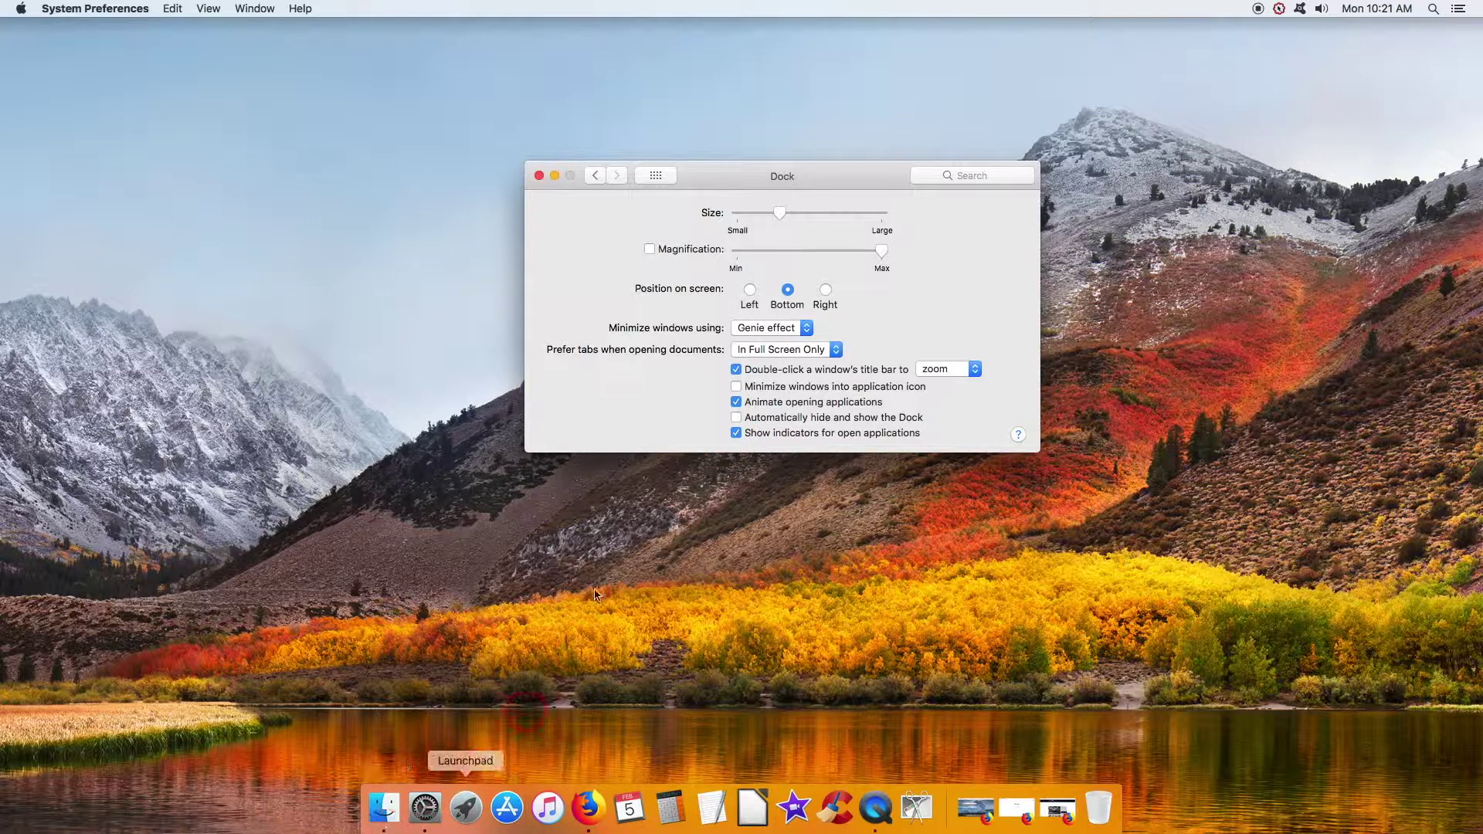
click(736, 434)
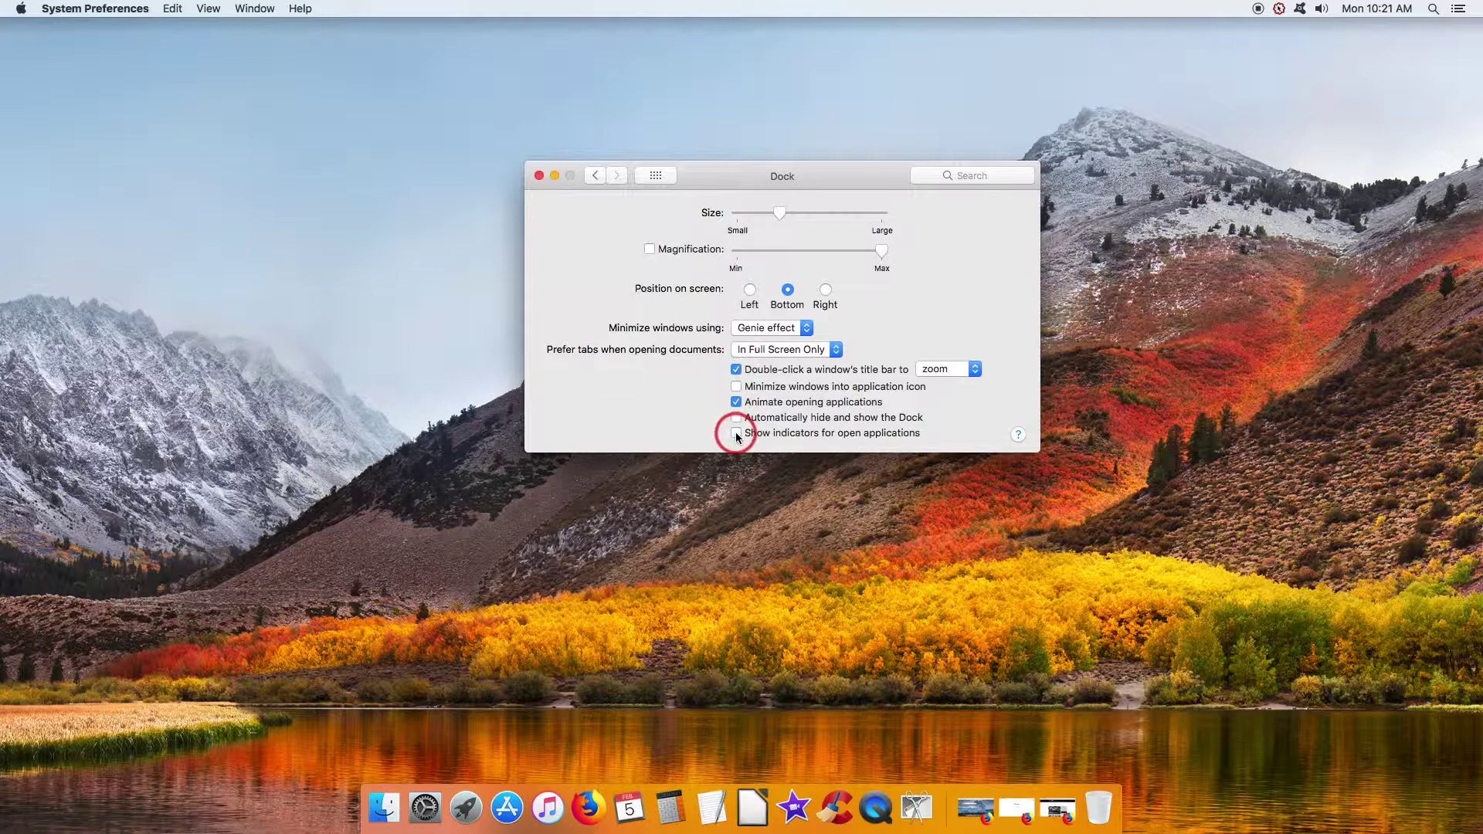